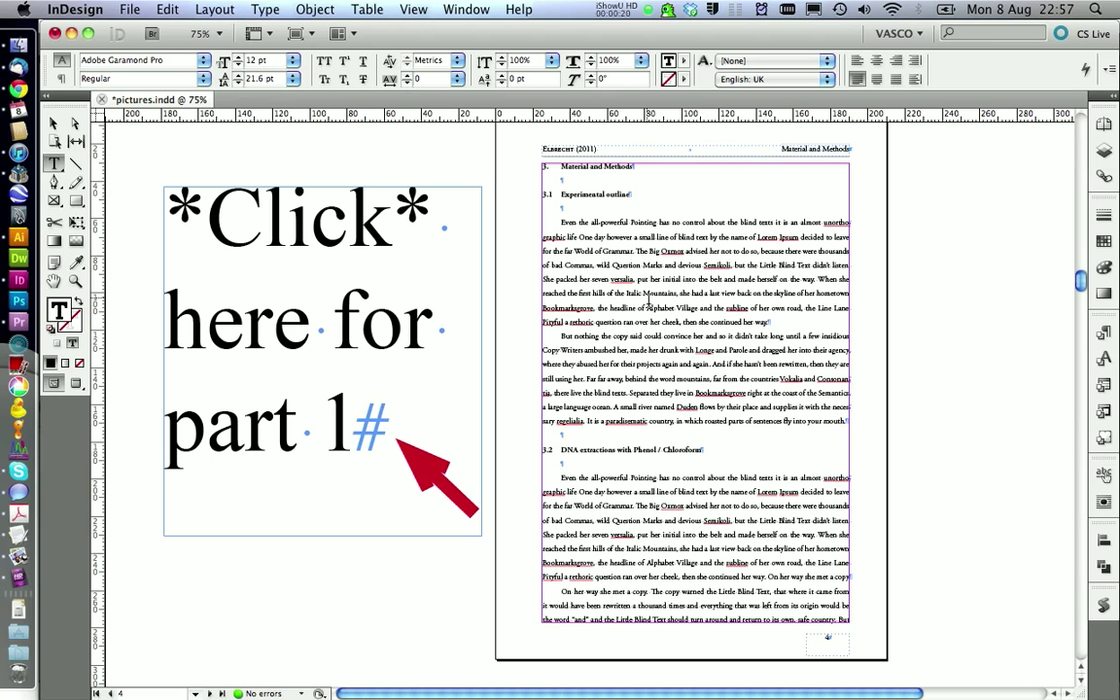
# Step: Scroll down to page 5 and zoom in on the photo figure
pyautogui.scroll(-5, 648, 301)
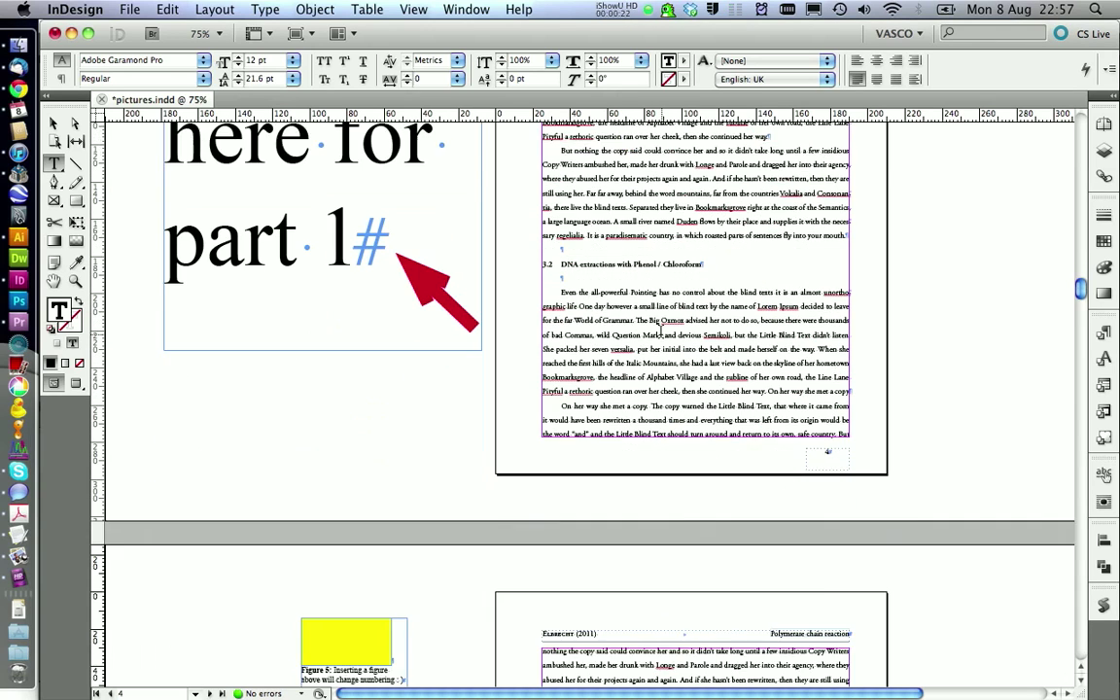
pyautogui.scroll(-2, 651, 311)
pyautogui.scroll(-5, 660, 331)
pyautogui.scroll(-3, 660, 331)
pyautogui.scroll(-3, 662, 325)
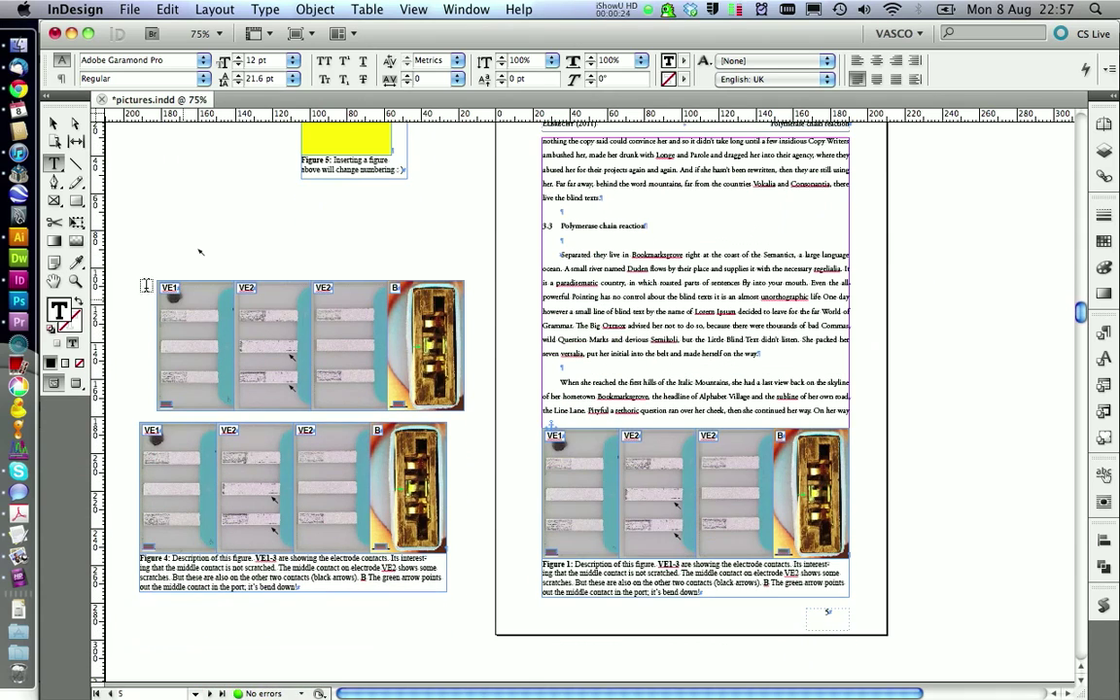
pyautogui.click(75, 281)
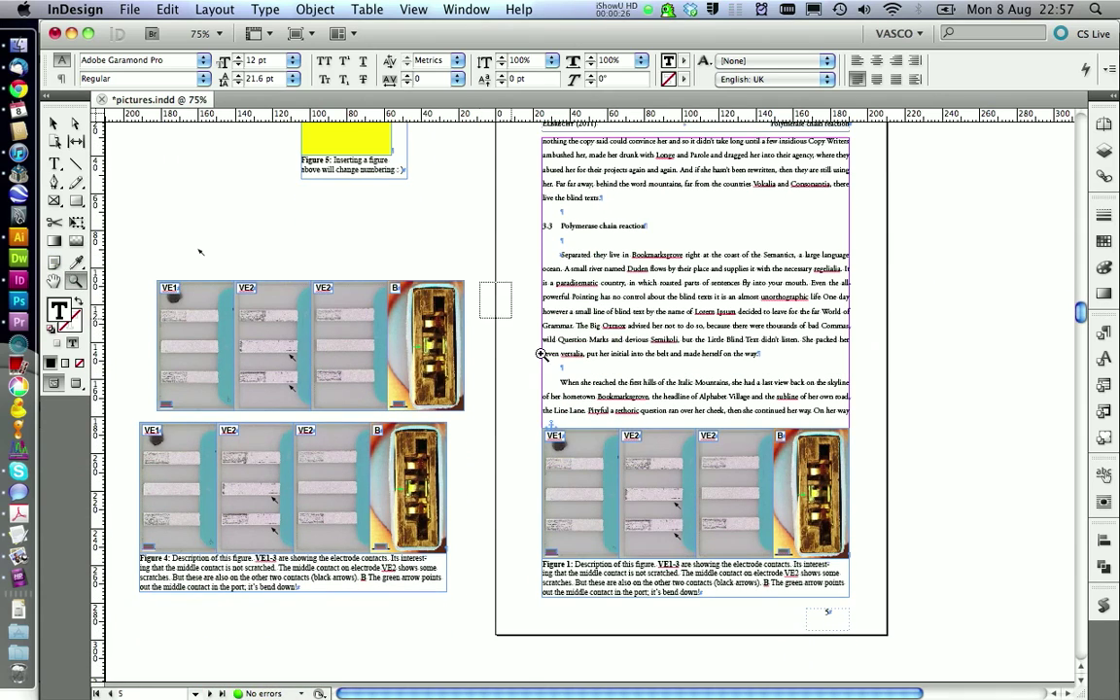
pyautogui.moveTo(429, 252); pyautogui.dragTo(960, 621)
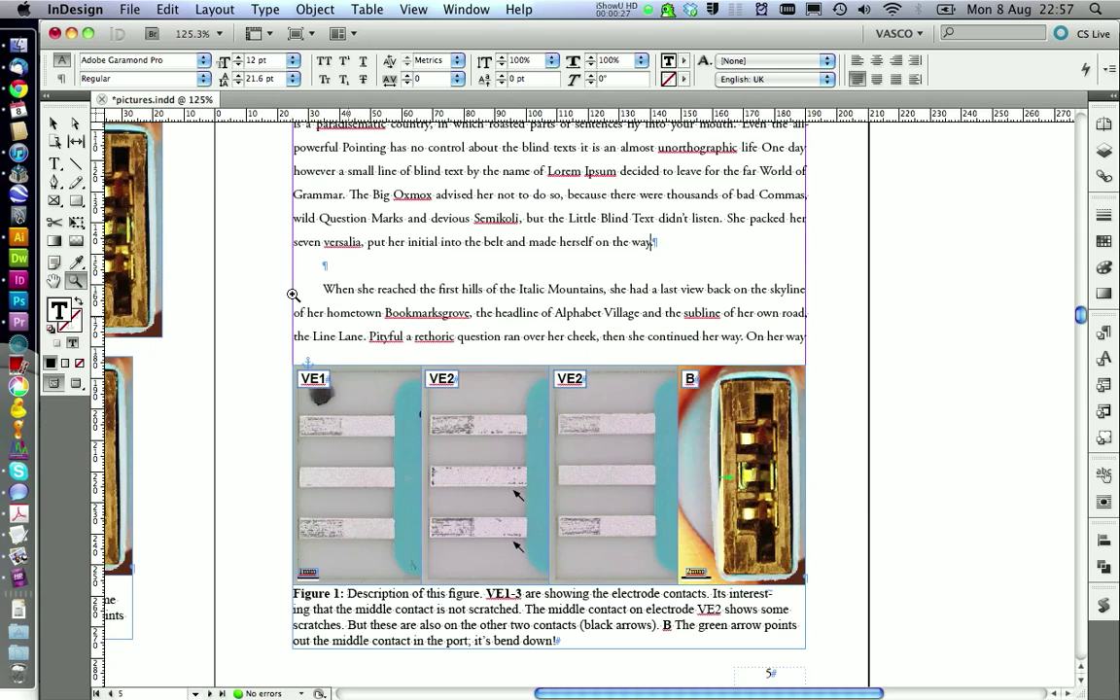
# Step: Add ' (Figure 1).' after 'on the way' in the page 5 paragraph
pyautogui.click(60, 167)
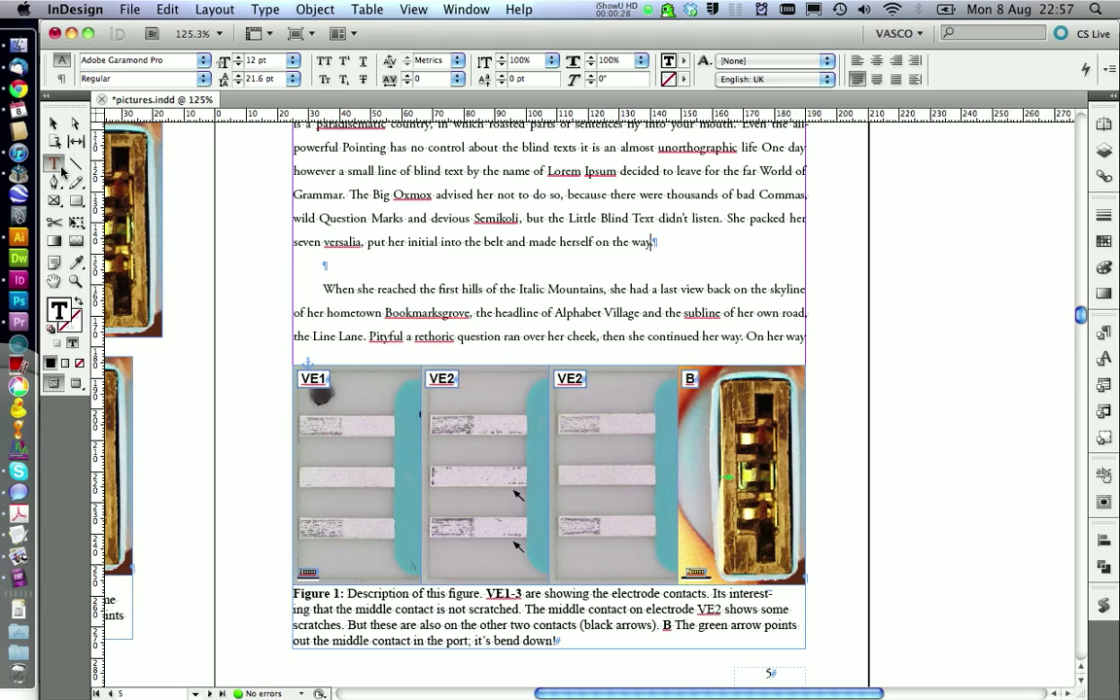
pyautogui.click(650, 242)
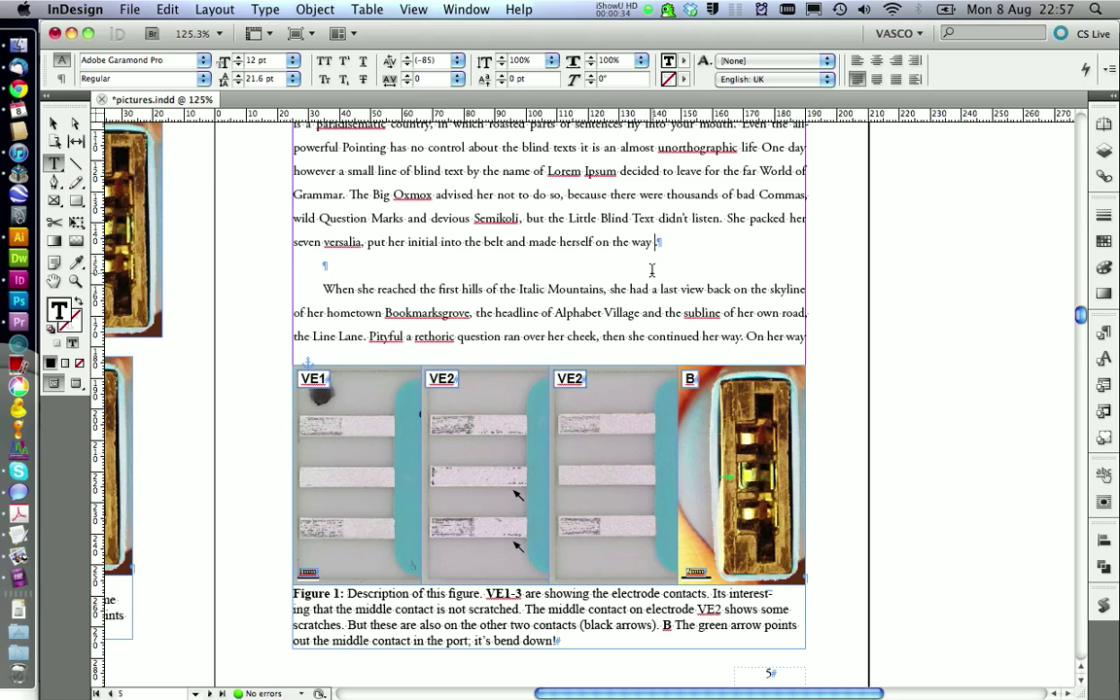
pyautogui.write('(Fi.')
pyautogui.write('gure 1')
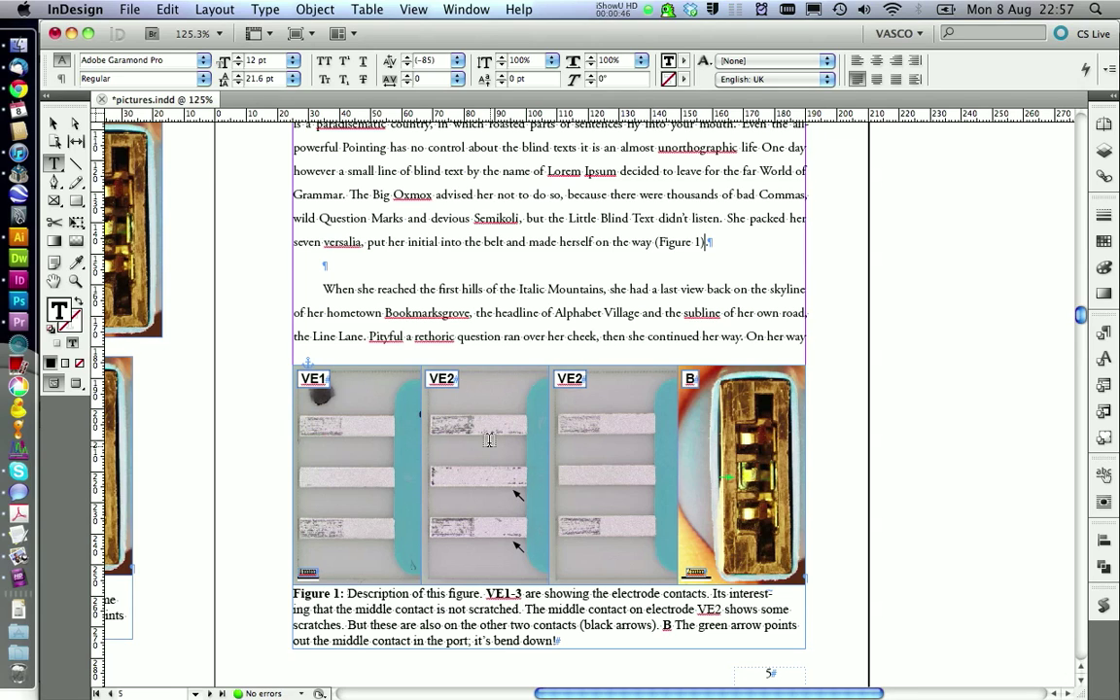
pyautogui.scroll(4, 439, 389)
pyautogui.scroll(1, 439, 370)
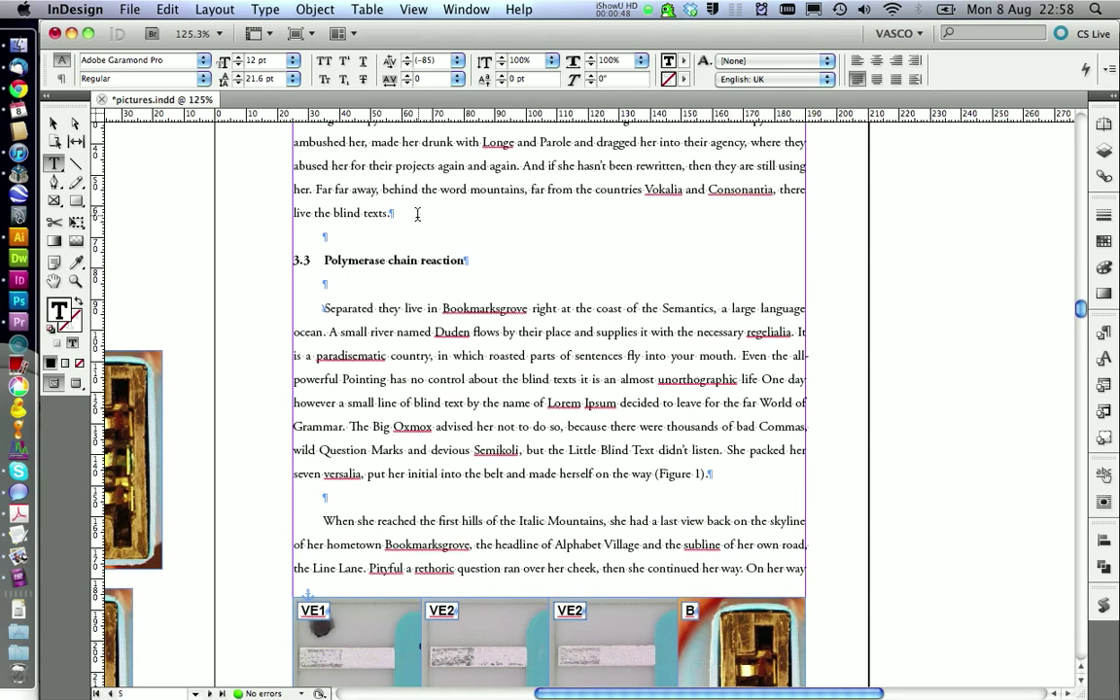
# Step: Paste the yellow Figure 1 placeholder figure above heading 3.3, undoing and redoing it
pyautogui.click(413, 236)
pyautogui.press('super+z')
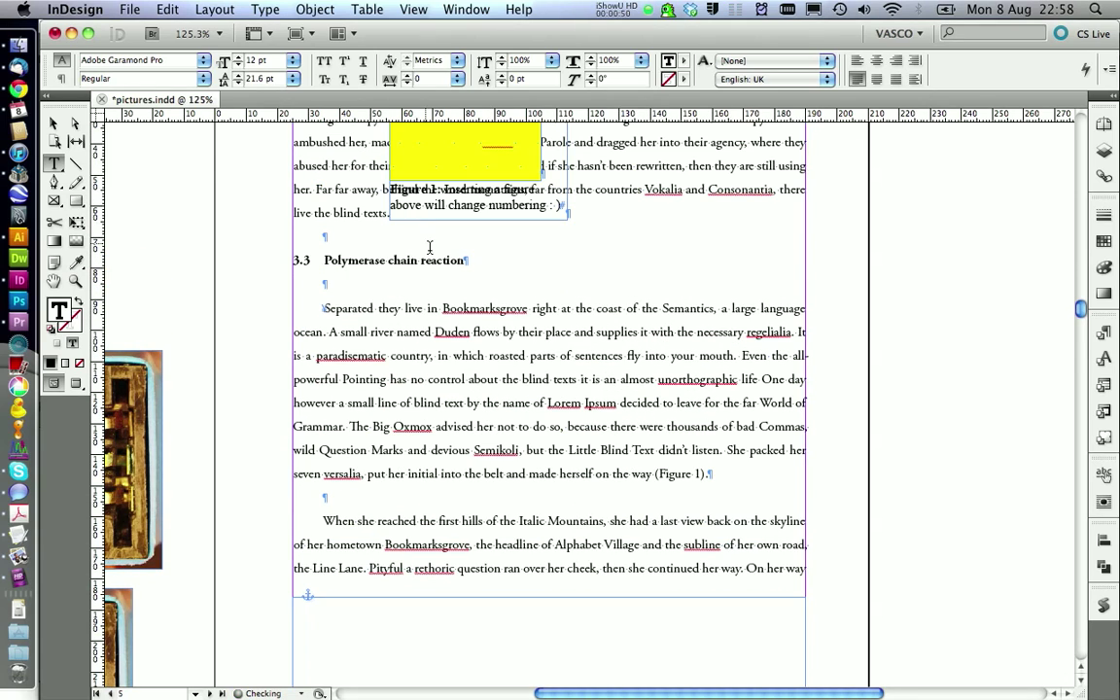
pyautogui.scroll(3, 387, 354)
pyautogui.press('super+z')
pyautogui.press('super+shift+z')
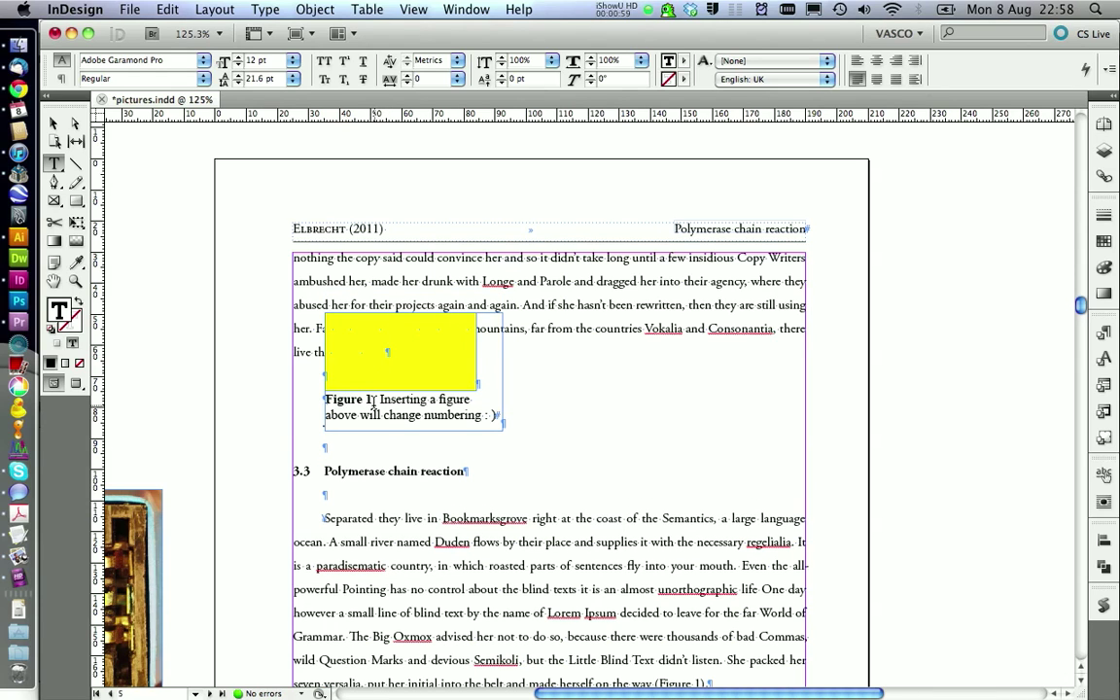
# Step: Select the hand-typed '(Figure 1)' reference in the paragraph
pyautogui.scroll(-8, 407, 406)
pyautogui.scroll(-2, 389, 437)
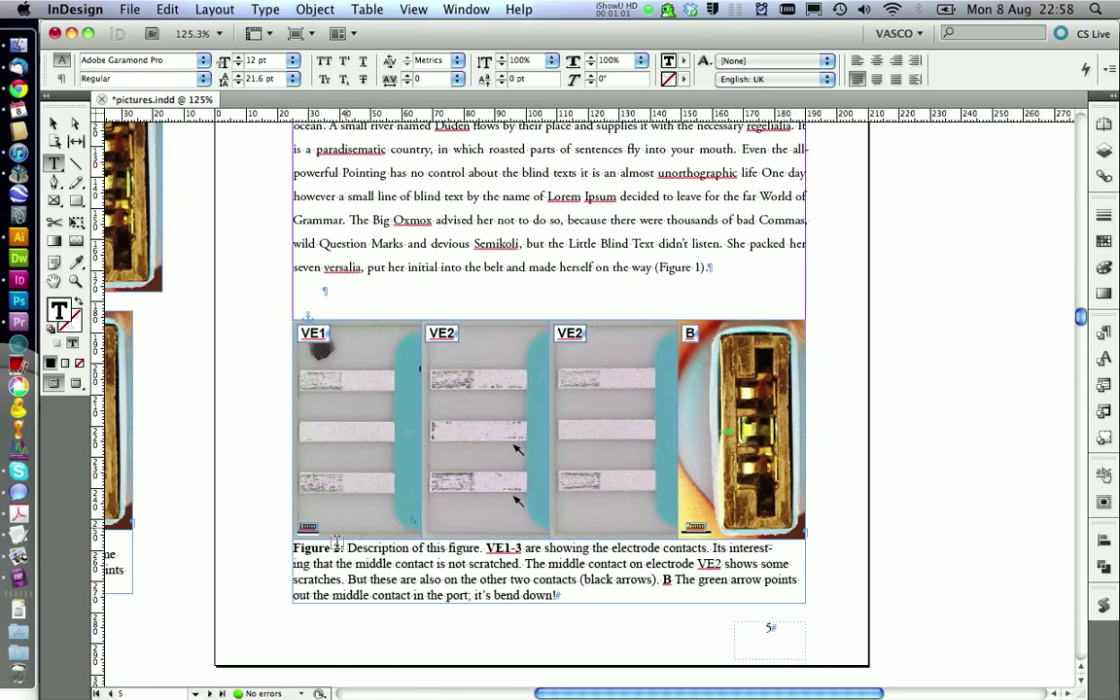
pyautogui.moveTo(655, 267); pyautogui.dragTo(704, 269)
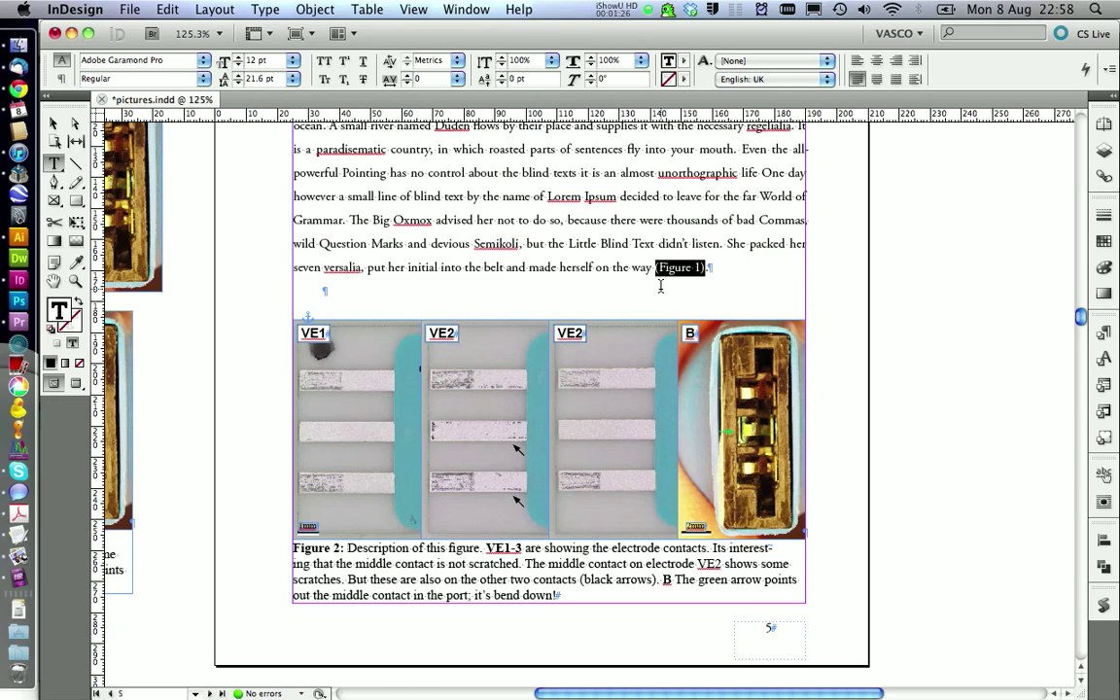
# Step: Replace the typed reference with a Figure Numbering cross-reference to Figure 2, Invisible Rectangle appearance
pyautogui.press('BackSpace')
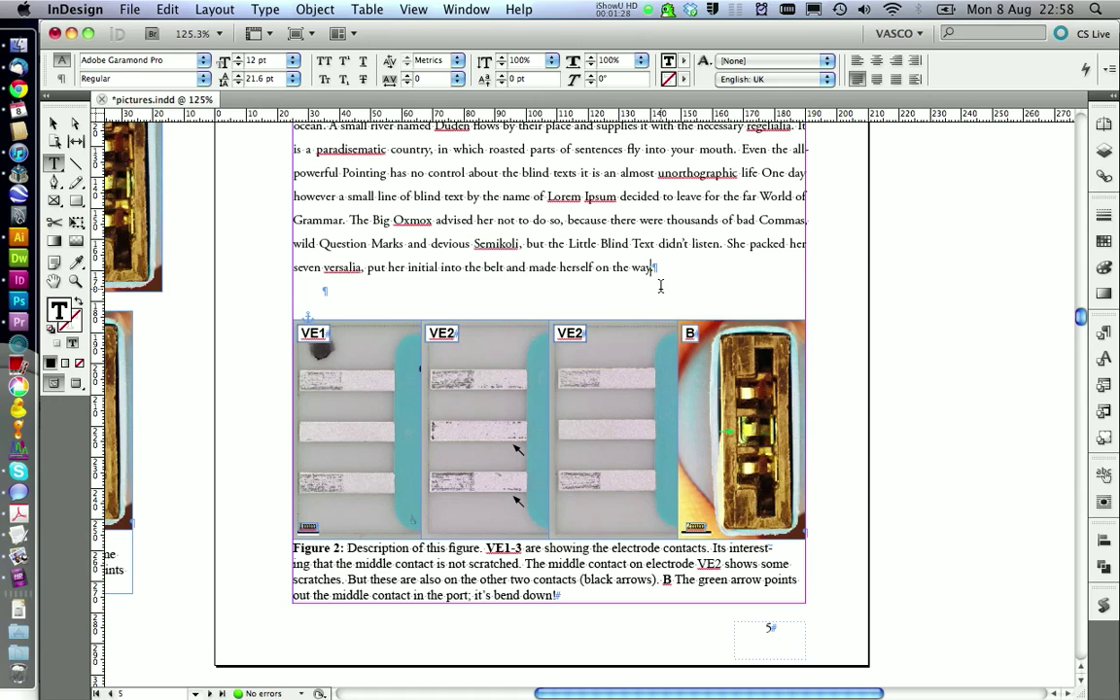
pyautogui.write('.')
pyautogui.click(1103, 474)
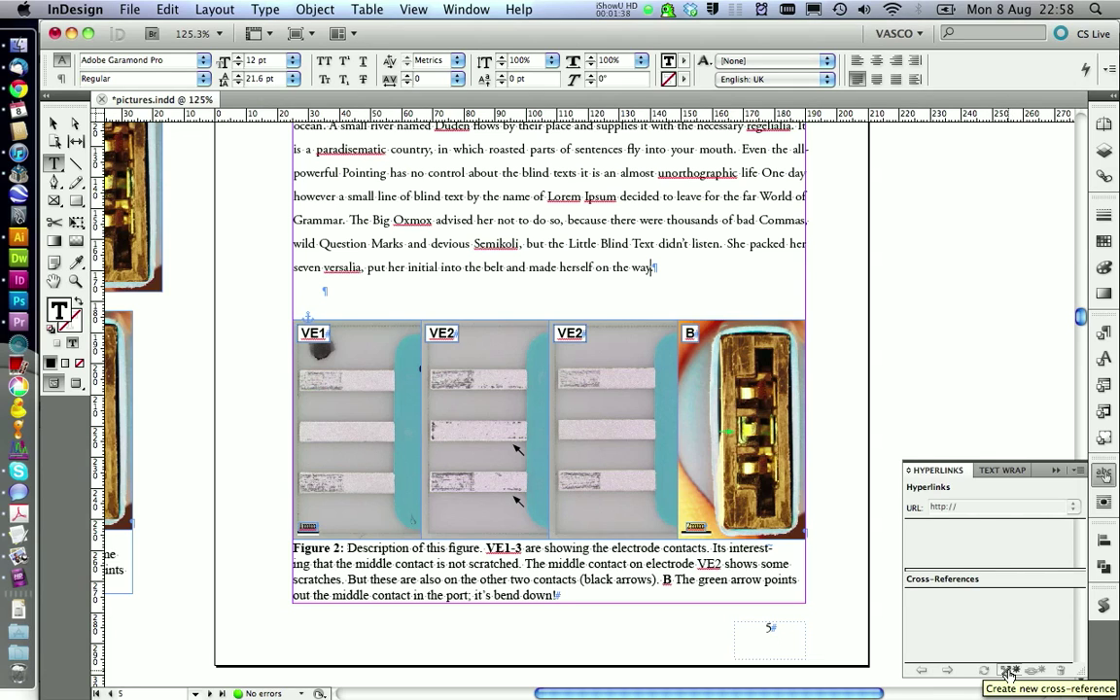
pyautogui.click(1007, 672)
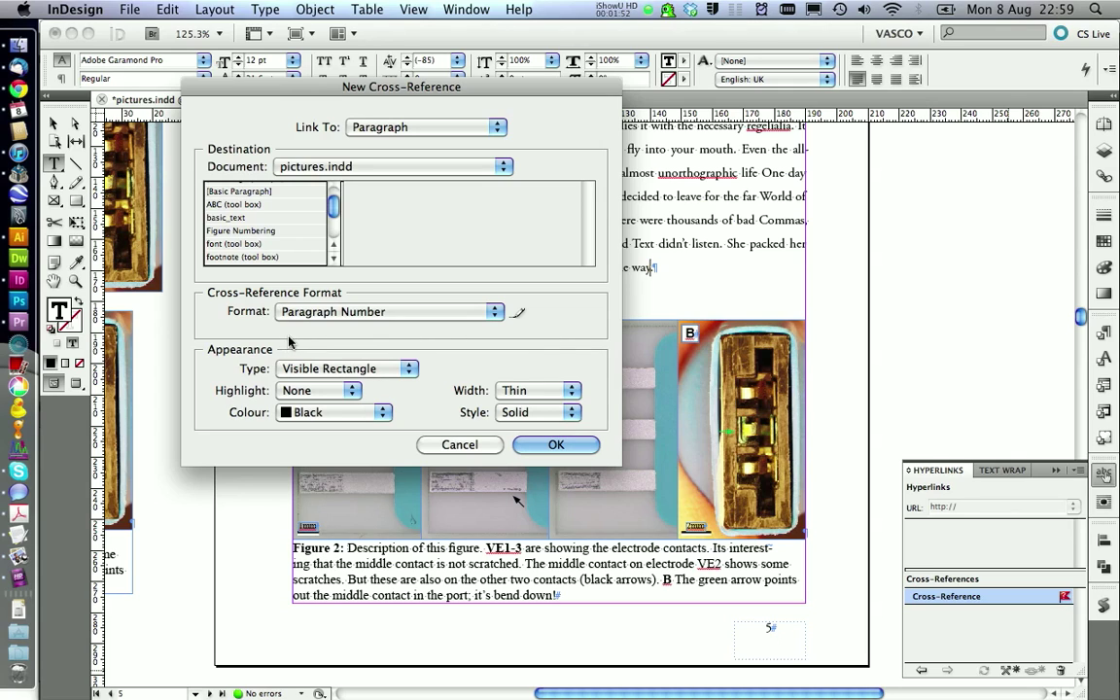
pyautogui.click(256, 231)
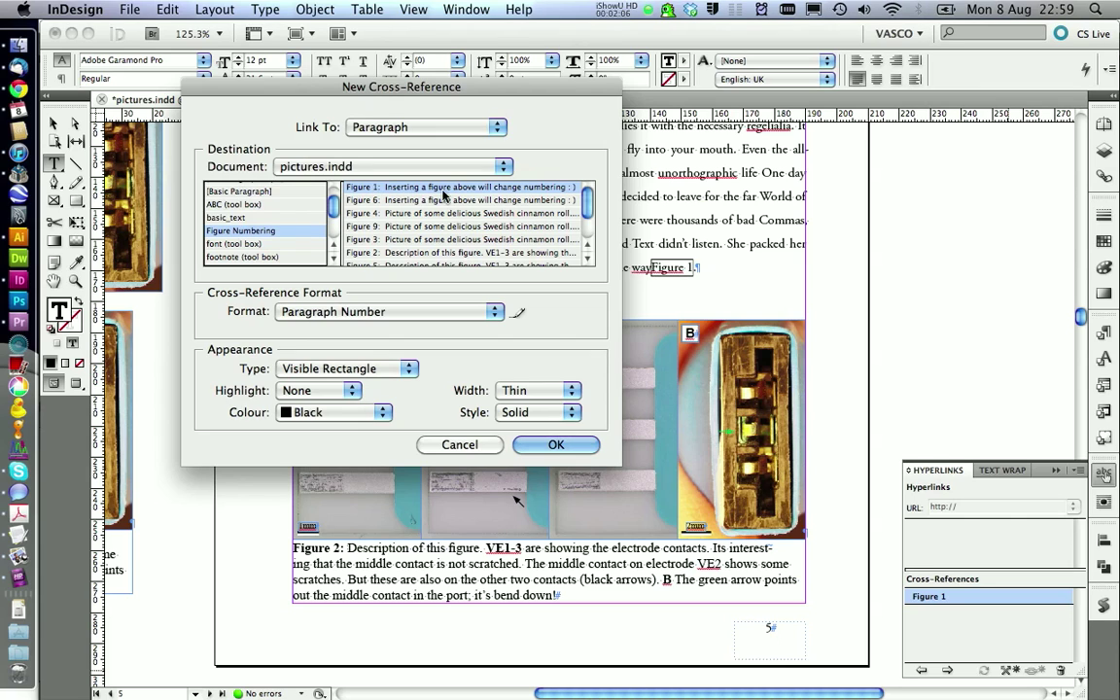
pyautogui.click(397, 253)
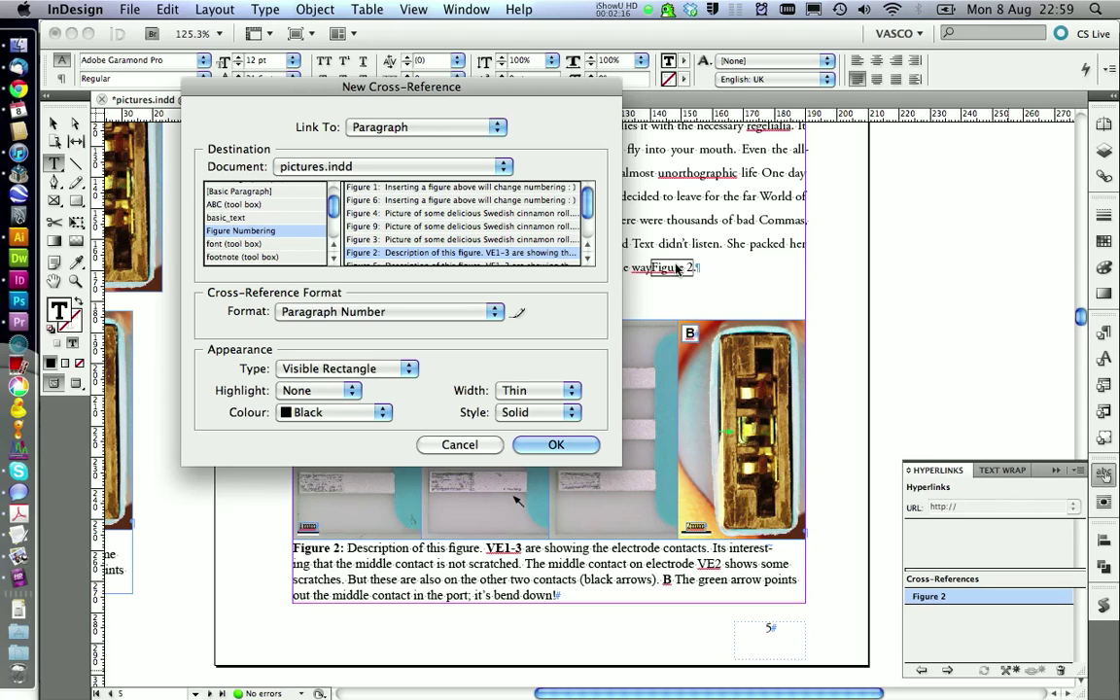
pyautogui.click(366, 373)
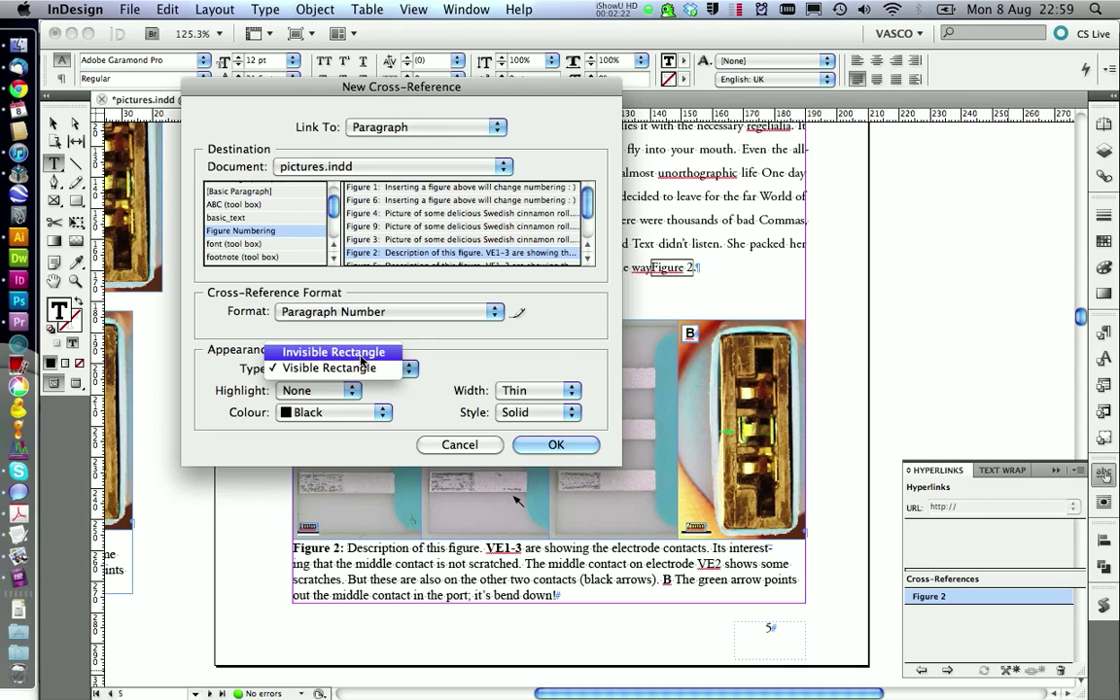
pyautogui.click(360, 356)
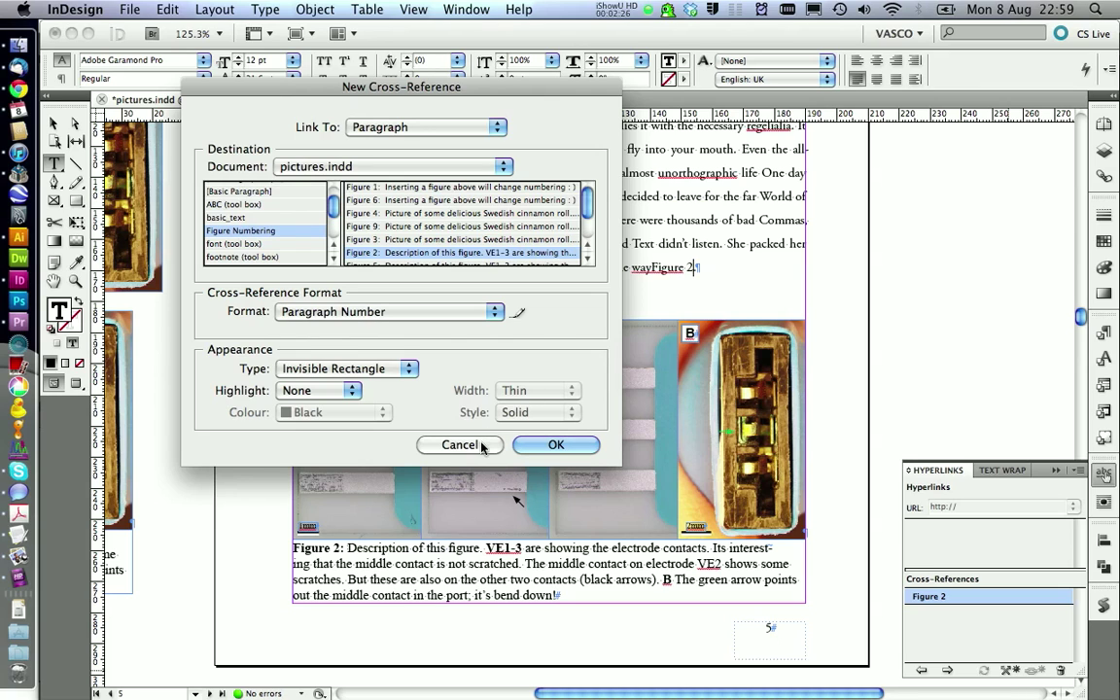
pyautogui.click(544, 445)
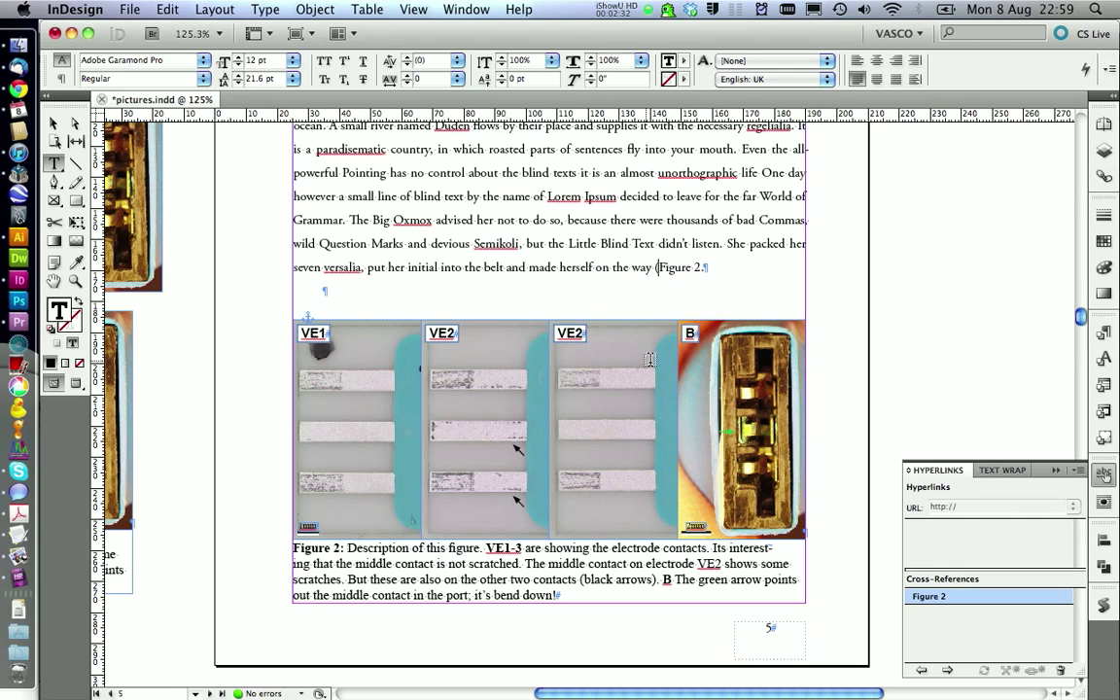
# Step: Wrap the Figure 2 cross-reference in parentheses, then select its panel entry and the placeholder
pyautogui.write('(')
pyautogui.click(699, 277)
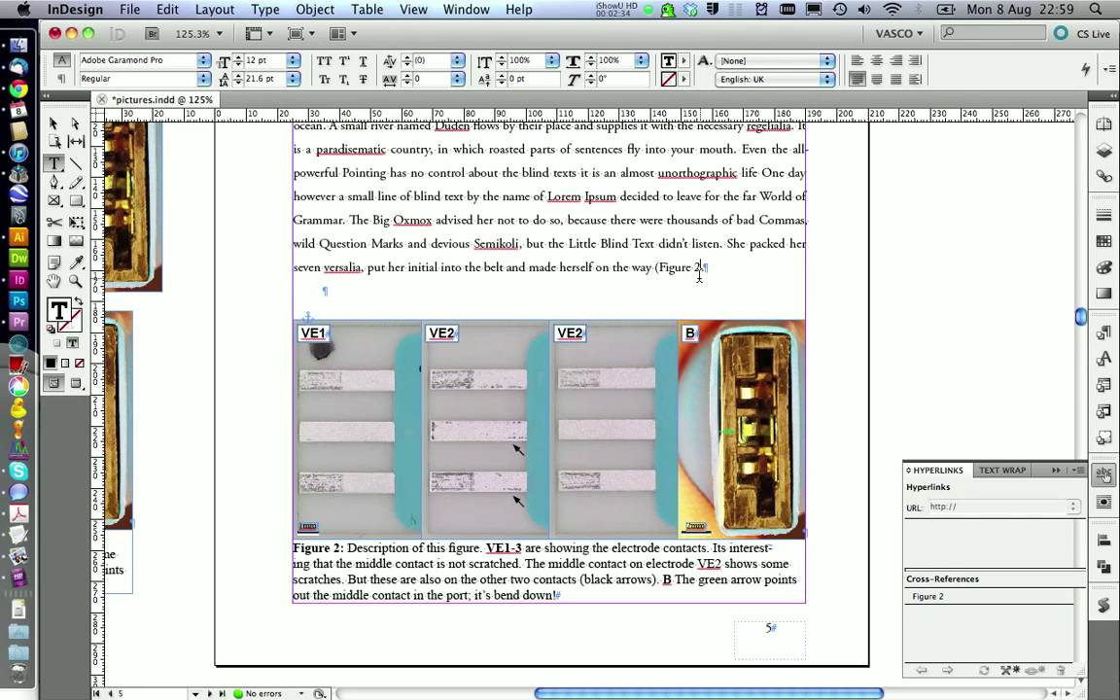
pyautogui.write(')')
pyautogui.click(943, 597)
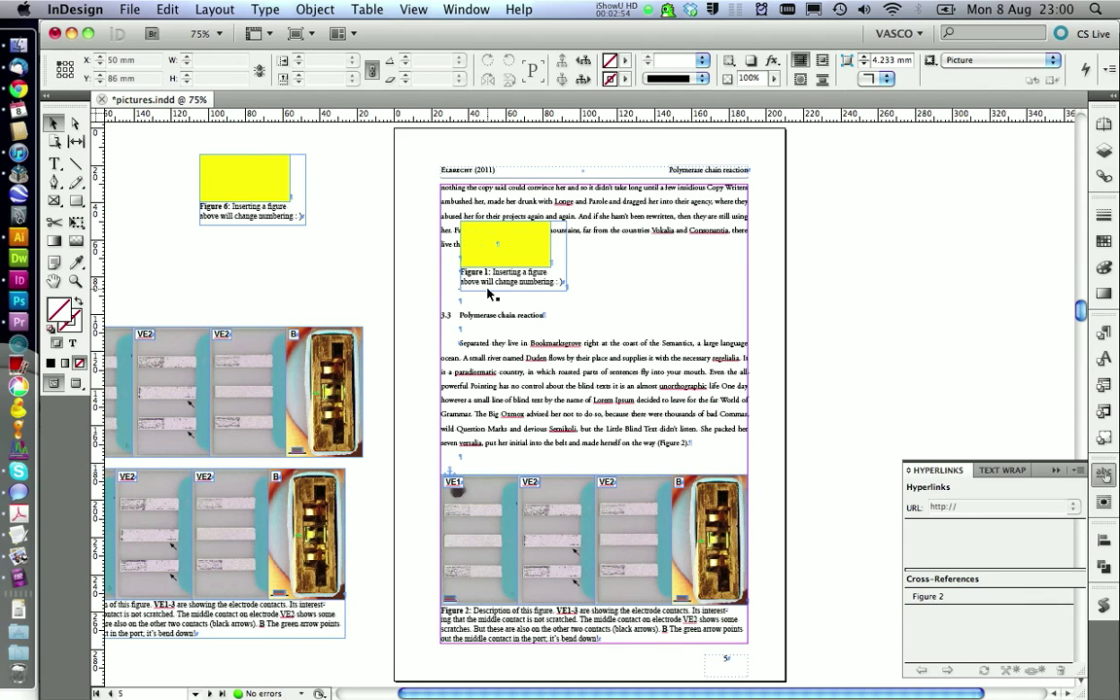
pyautogui.click(489, 290)
# Step: Delete the yellow placeholder so the photo caption becomes Figure 1 again
pyautogui.press('Delete')
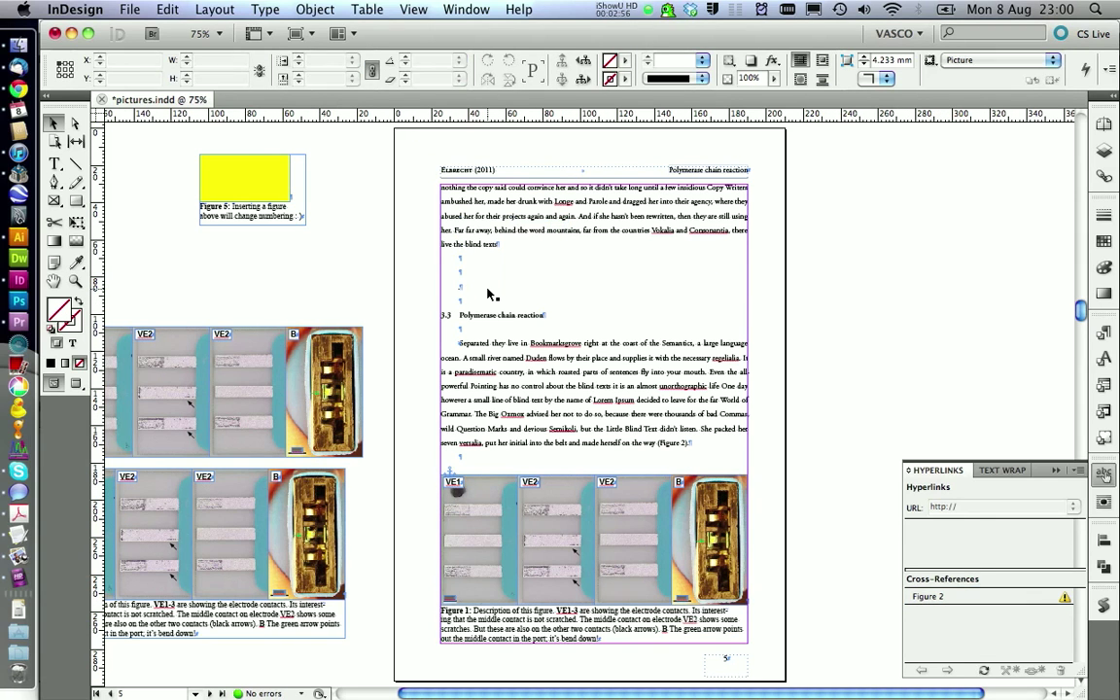
pyautogui.click(557, 499)
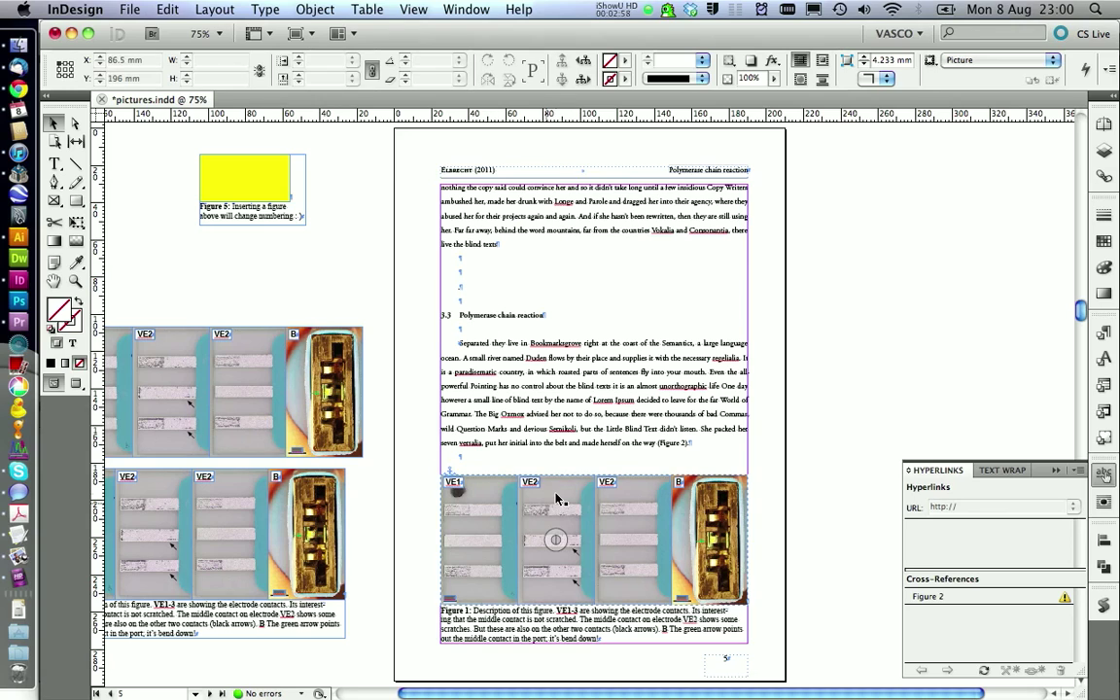
pyautogui.click(468, 622)
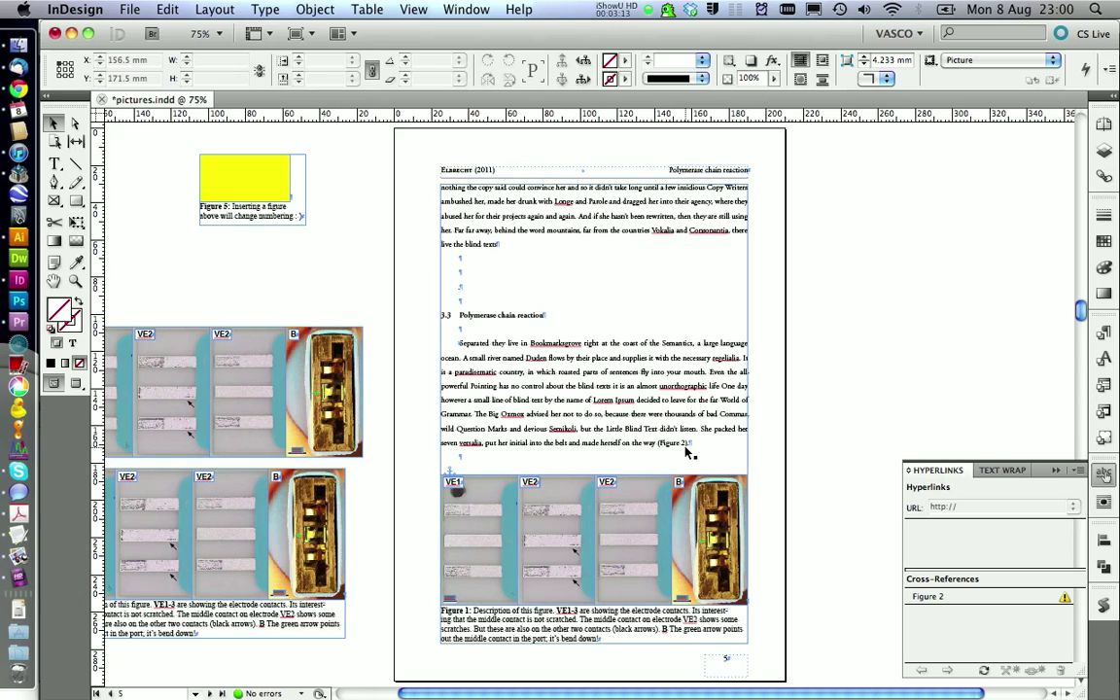
# Step: Update the outdated cross-reference so the sentence reads '(Figure 1).'
pyautogui.click(1036, 597)
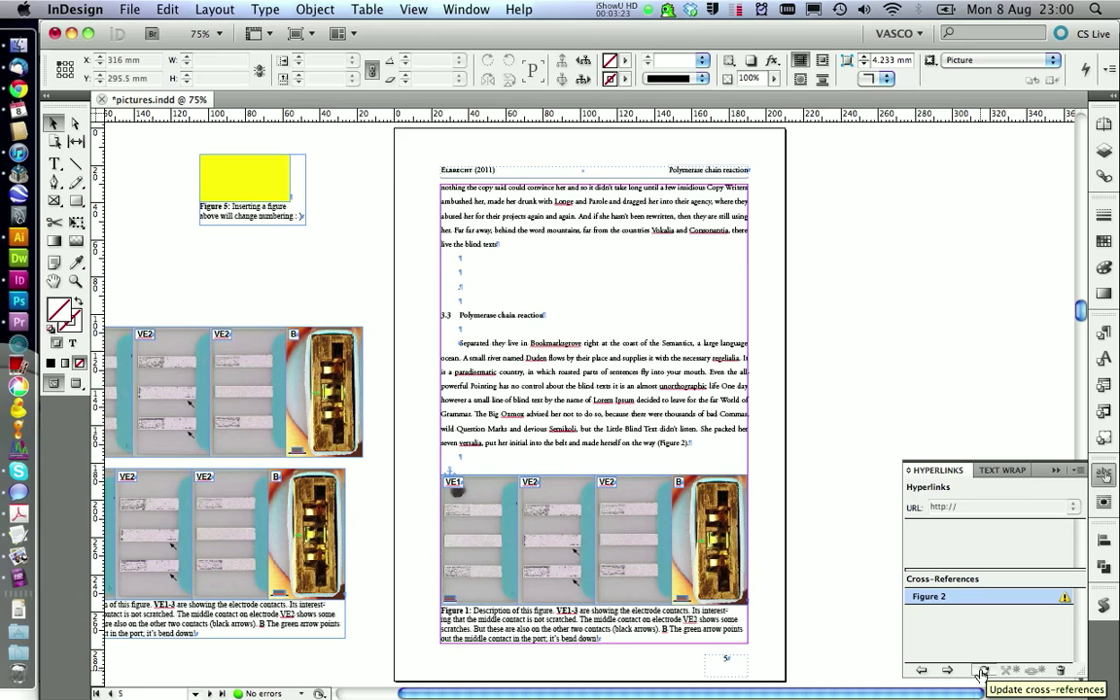
pyautogui.click(981, 671)
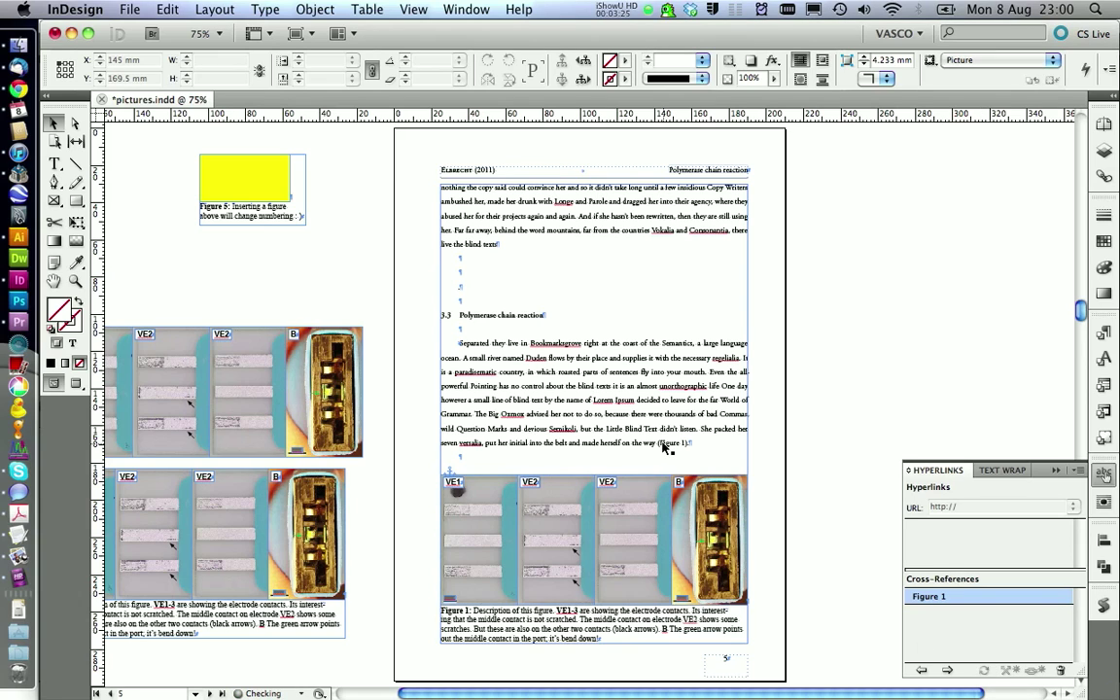
pyautogui.click(627, 535)
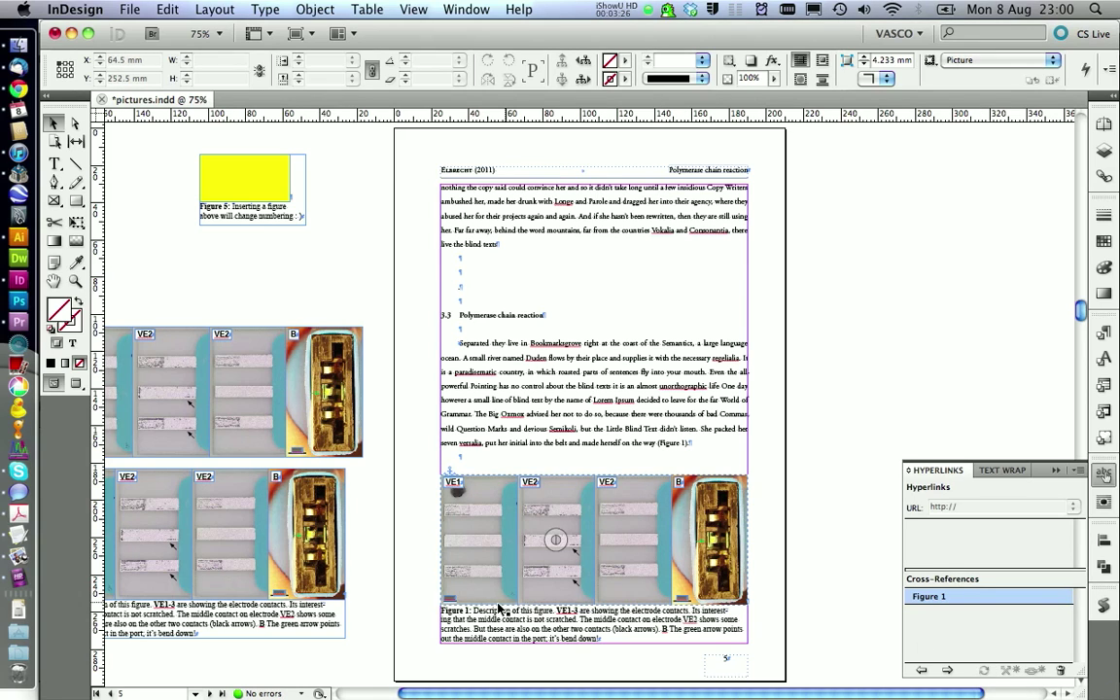
pyautogui.click(465, 622)
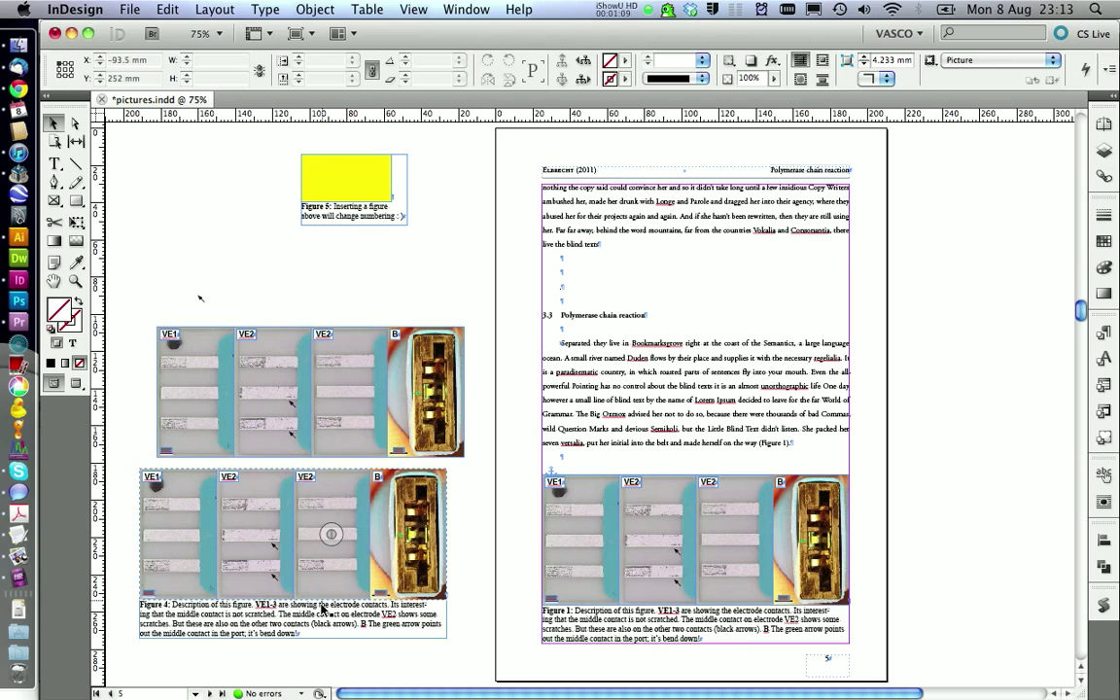
# Step: Begin a Figure Numbering cross-reference from the Figure 4 caption, then cancel it
pyautogui.click(256, 630)
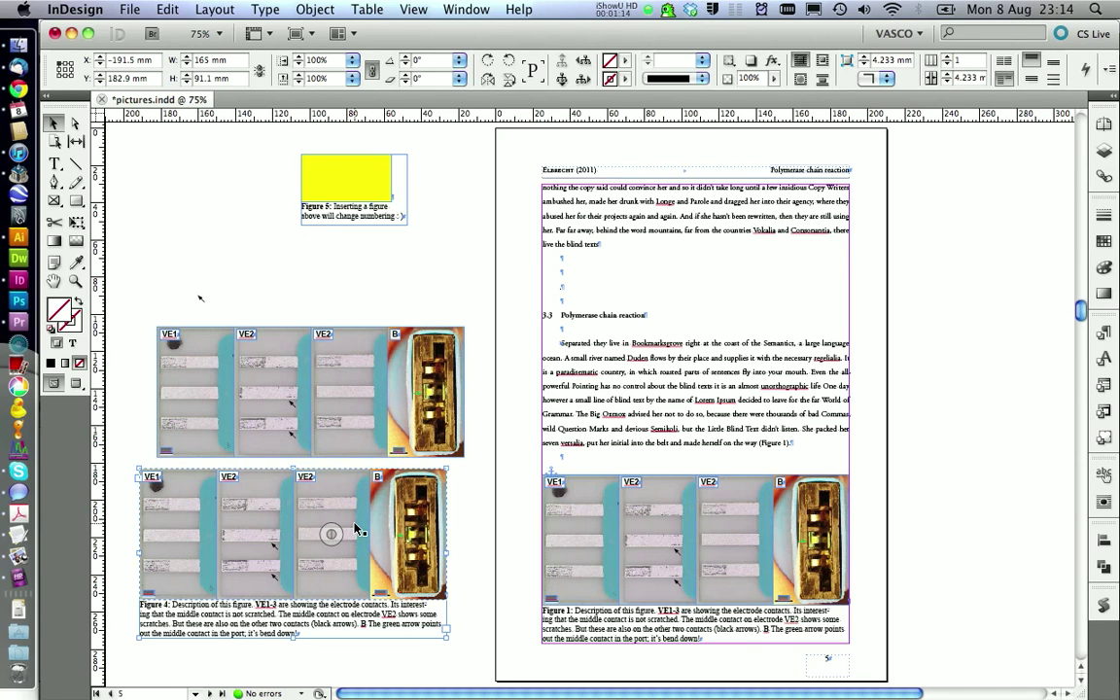
pyautogui.click(585, 592)
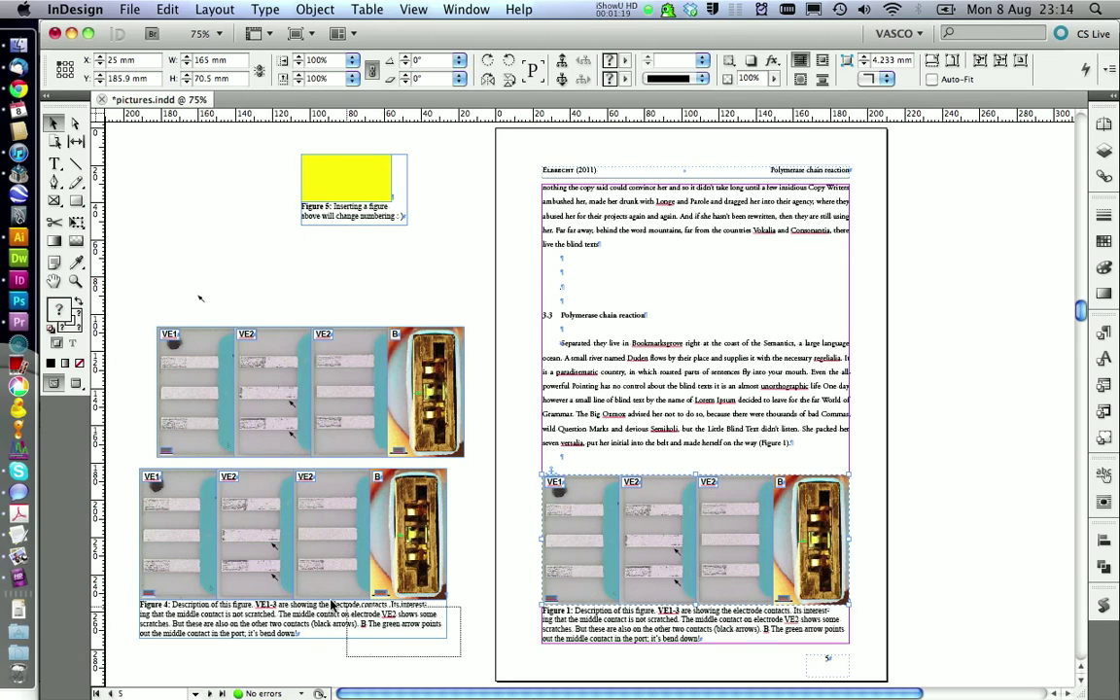
pyautogui.click(165, 612)
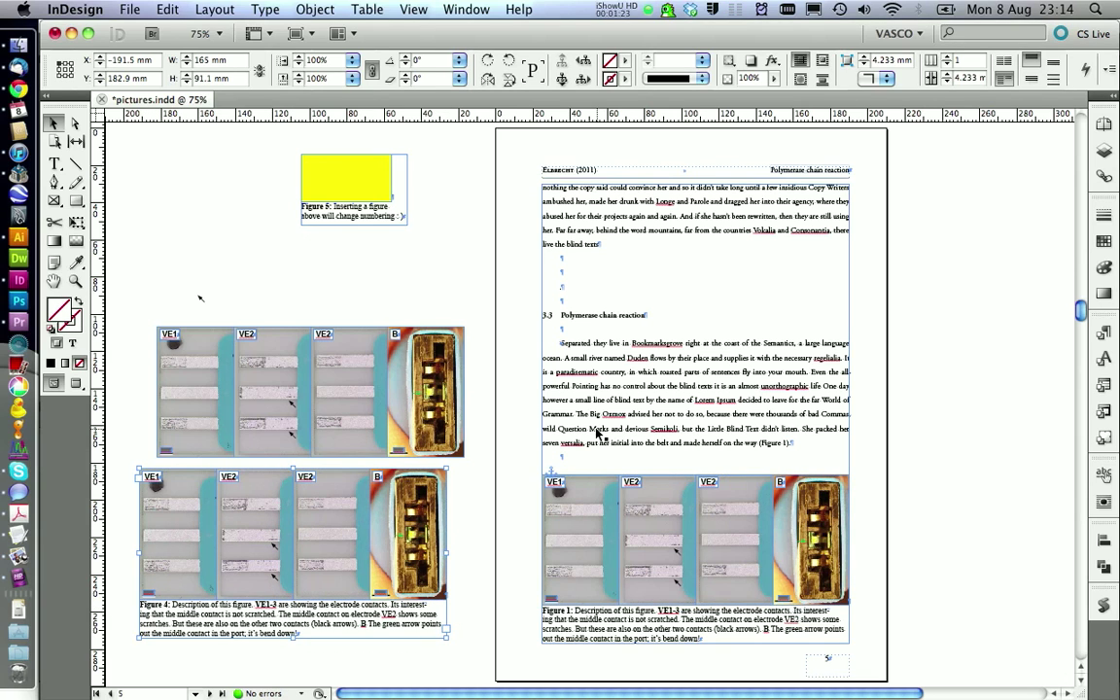
pyautogui.doubleClick(205, 604)
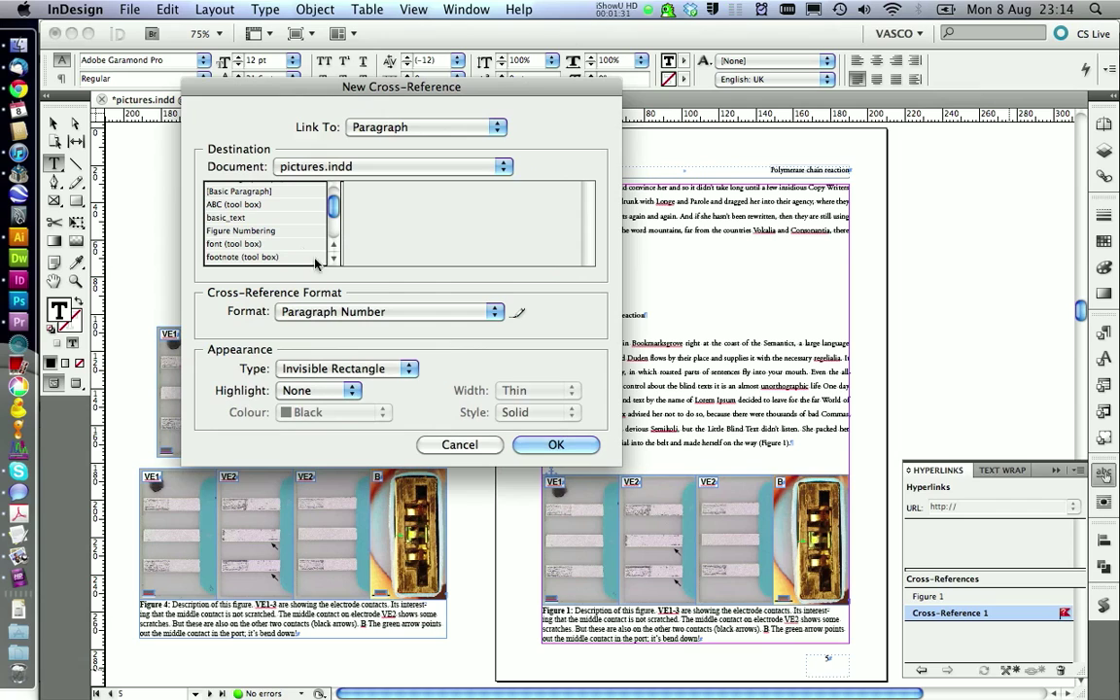
pyautogui.click(249, 231)
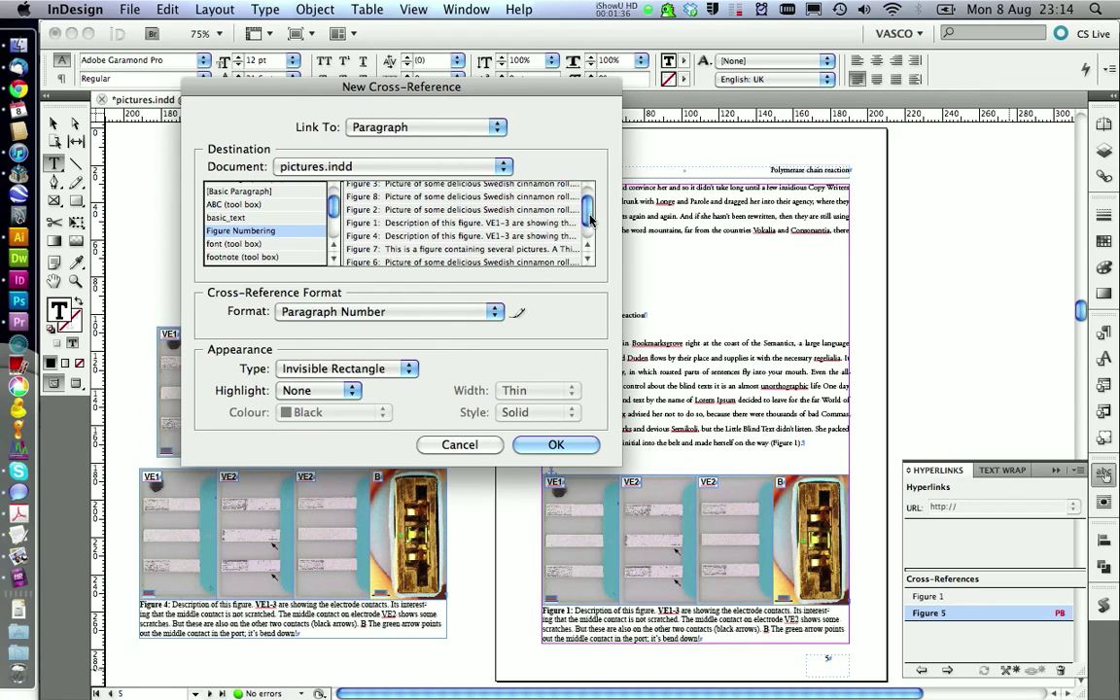
pyautogui.scroll(2, 429, 233)
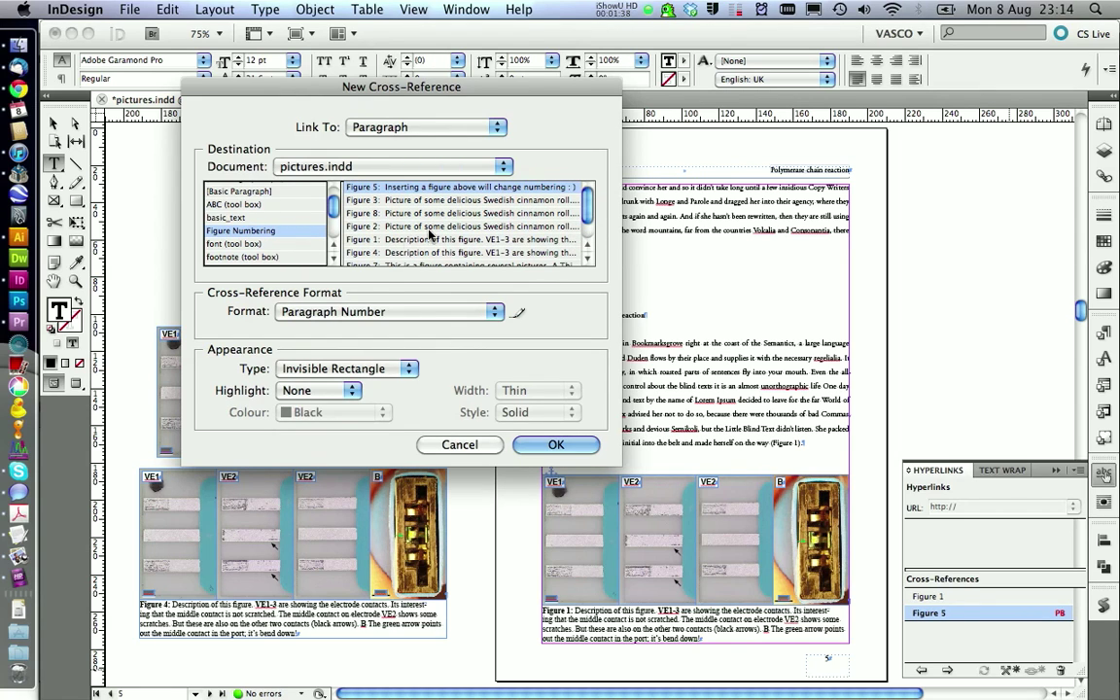
pyautogui.scroll(-2, 399, 238)
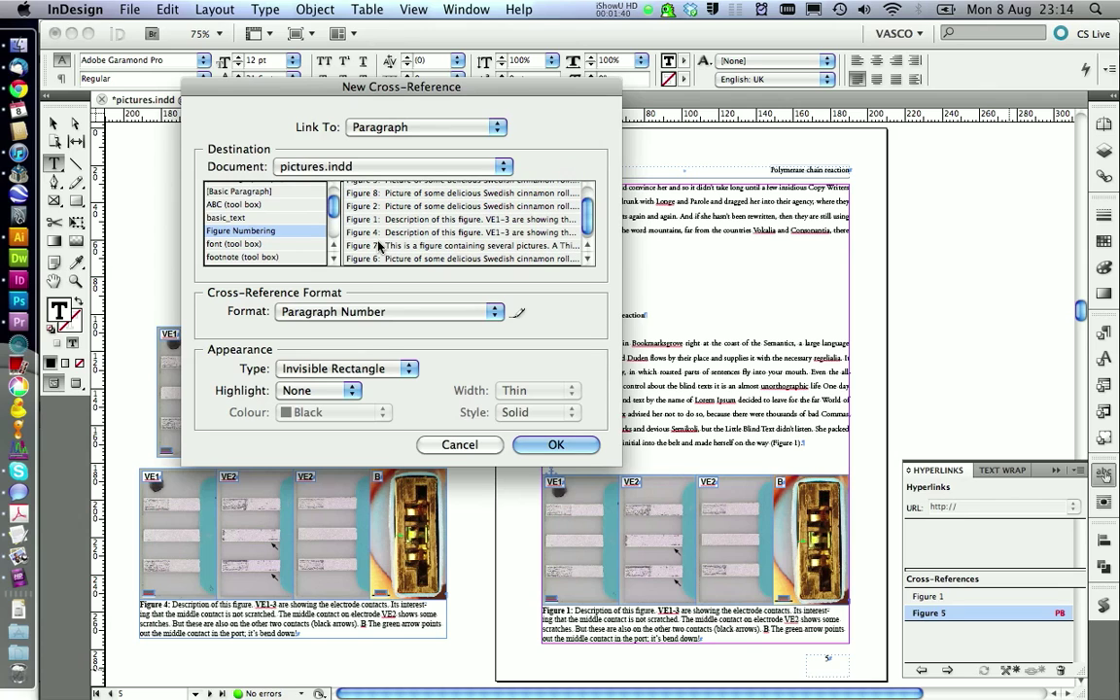
pyautogui.click(478, 444)
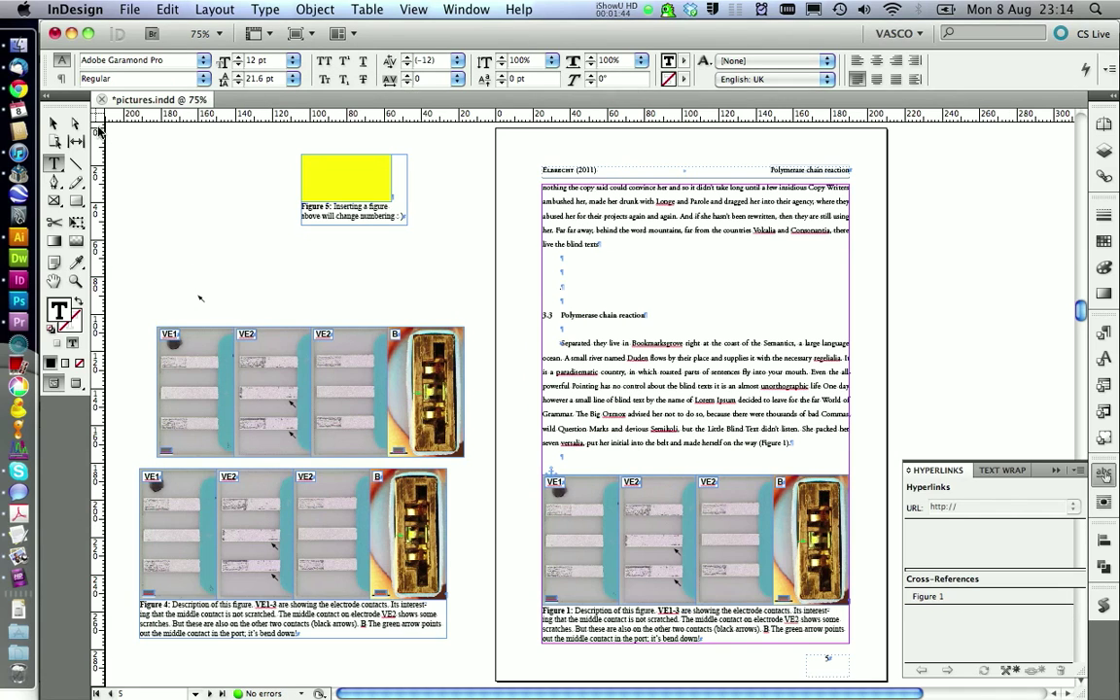
# Step: Cut the lower-left captioned Figure 4 group and the yellow placeholder figure
pyautogui.click(53, 122)
pyautogui.click(276, 632)
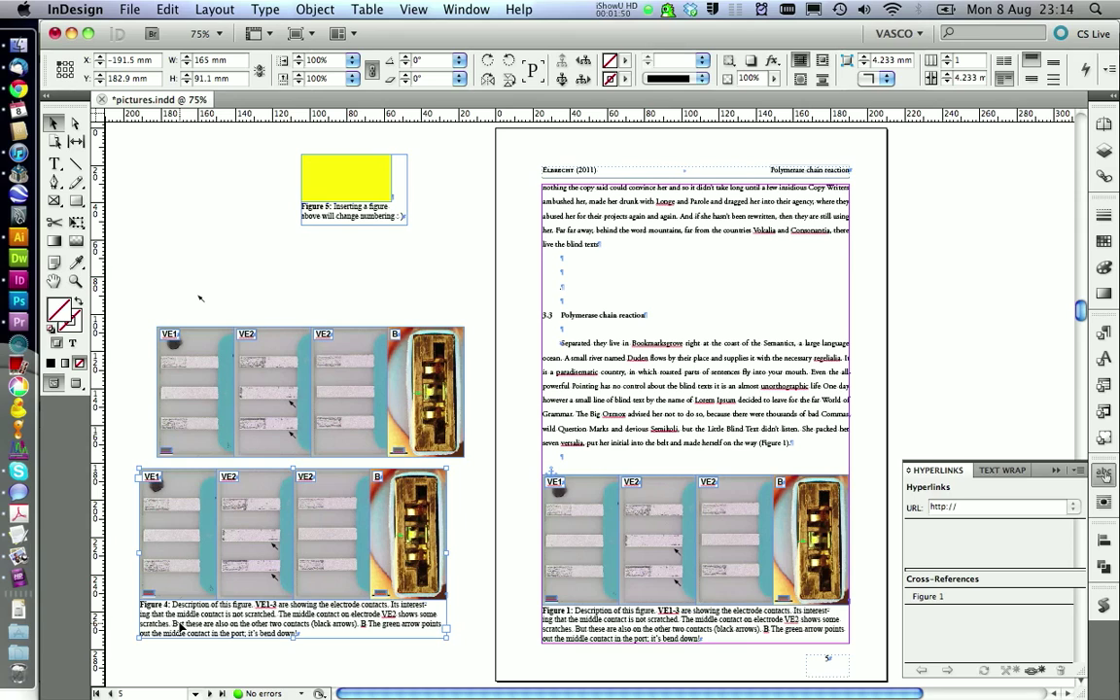
pyautogui.press('super+x')
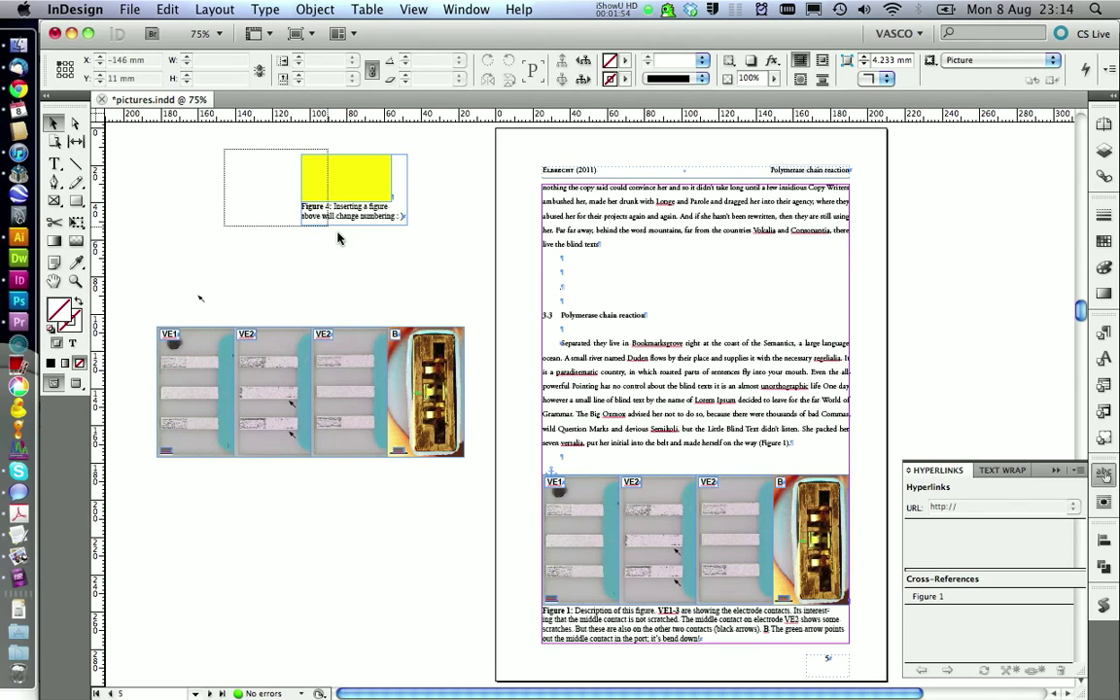
pyautogui.moveTo(196, 138); pyautogui.dragTo(303, 210)
pyautogui.press('super+x')
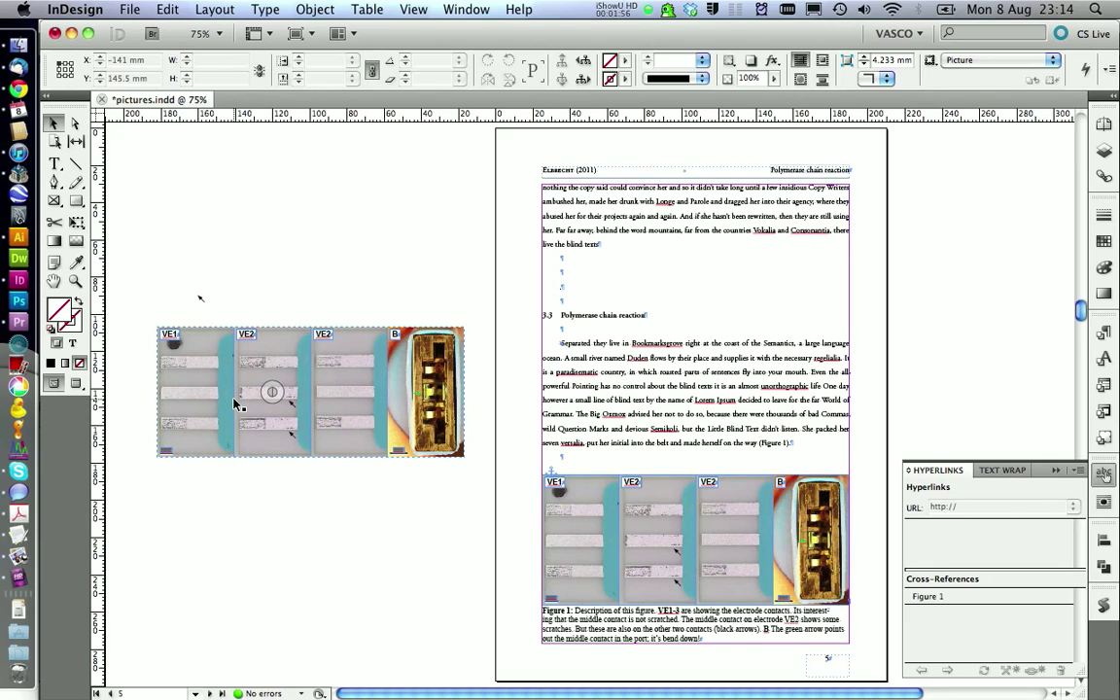
# Step: Cut the four-panel photo group and paste a copy onto the pasteboard left of the page
pyautogui.click(224, 384)
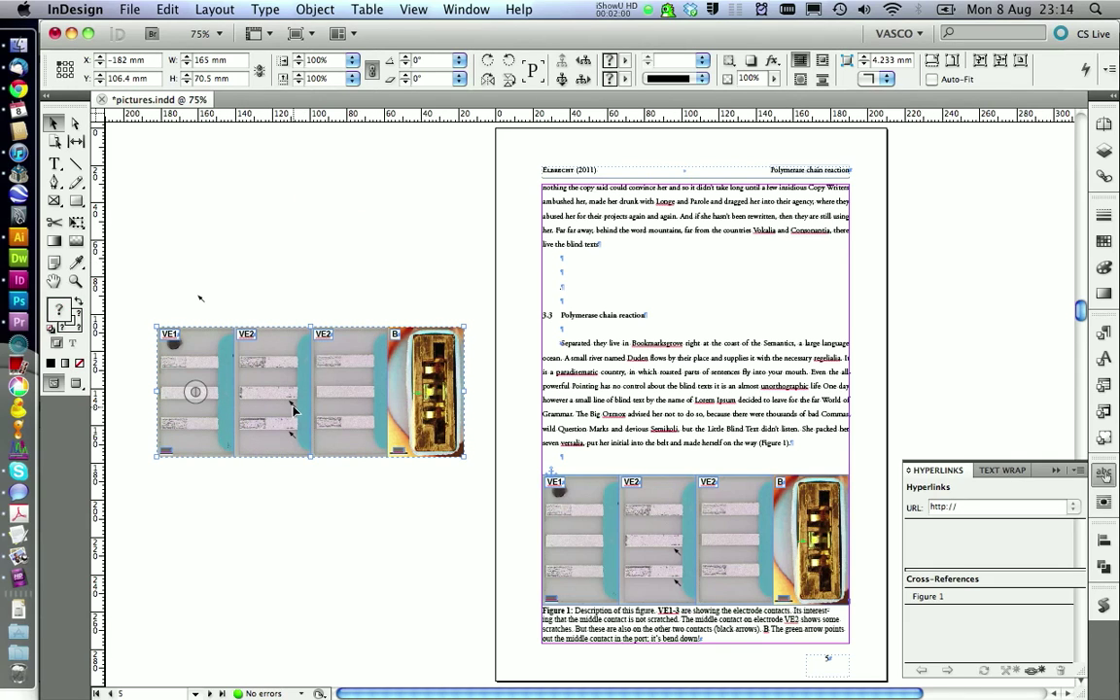
pyautogui.moveTo(155, 521); pyautogui.dragTo(460, 249)
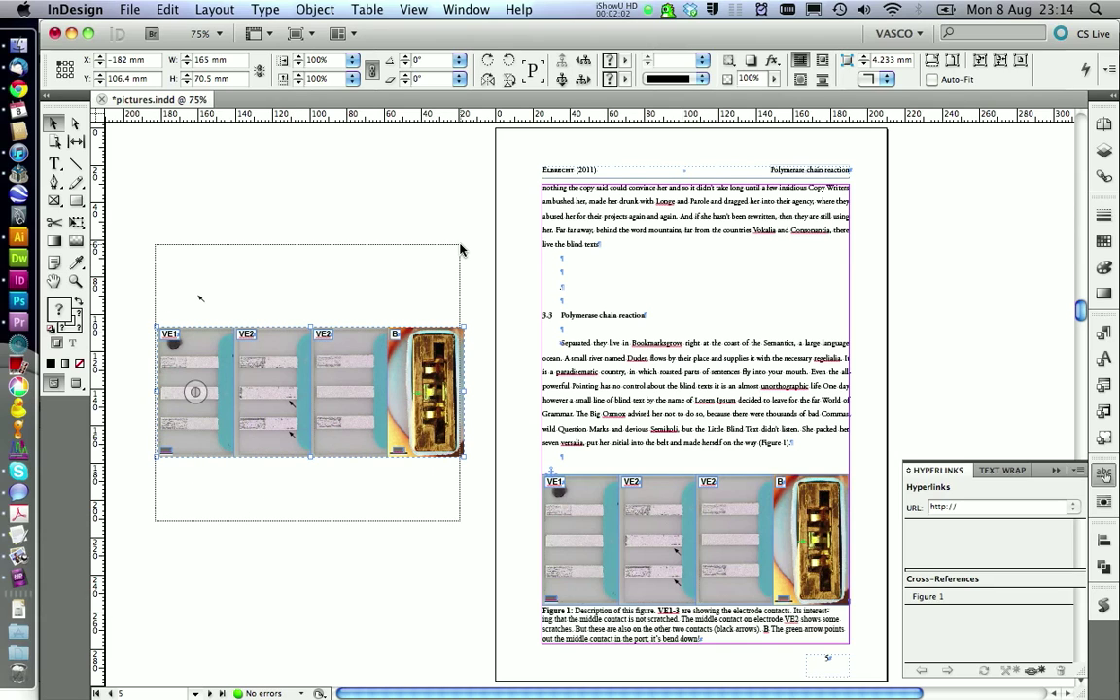
pyautogui.moveTo(208, 434); pyautogui.dragTo(595, 581)
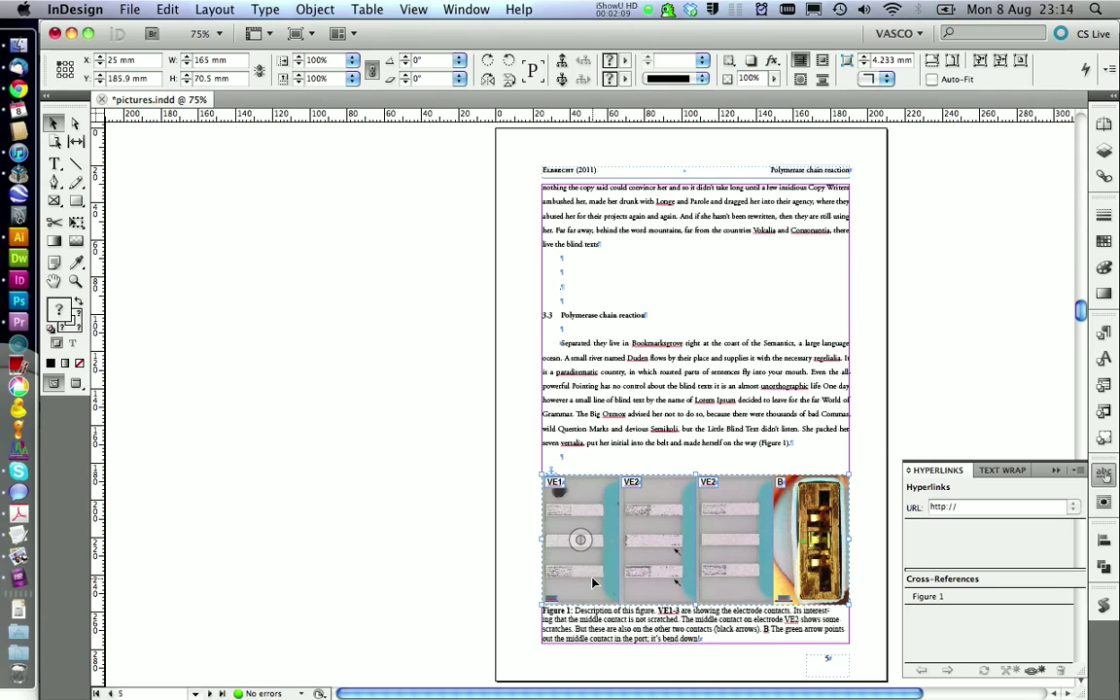
pyautogui.click(264, 389)
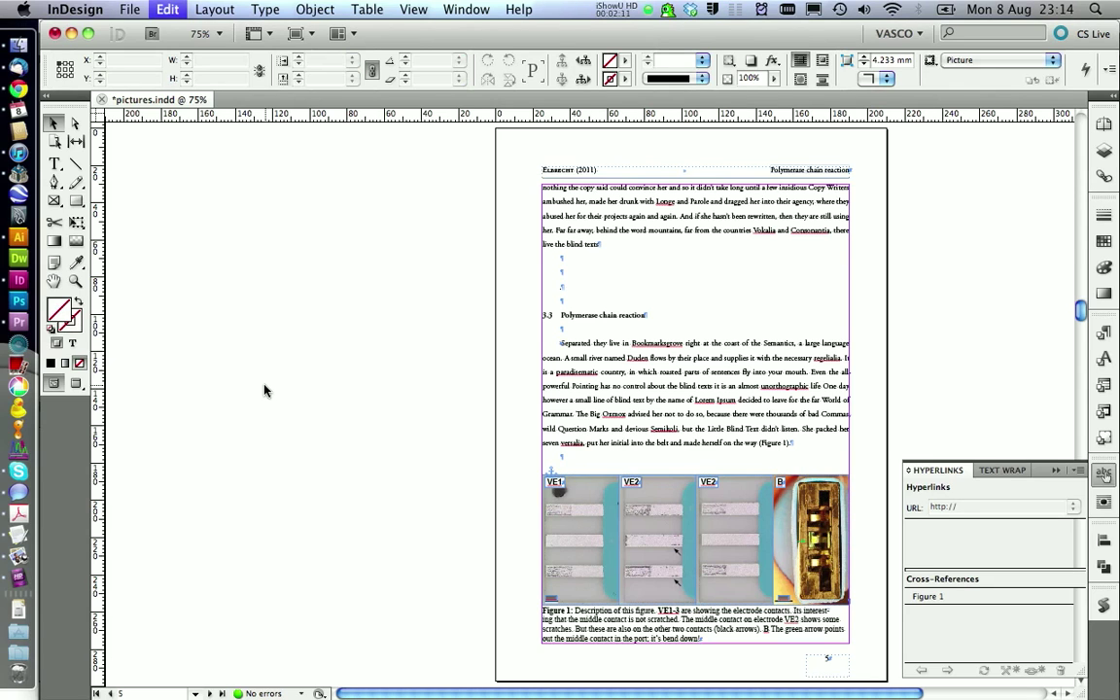
pyautogui.press('super+v')
pyautogui.moveTo(409, 330)
pyautogui.mouseDown()
pyautogui.moveTo(284, 361)
pyautogui.moveTo(241, 352)
pyautogui.mouseUp()
pyautogui.click(215, 480)
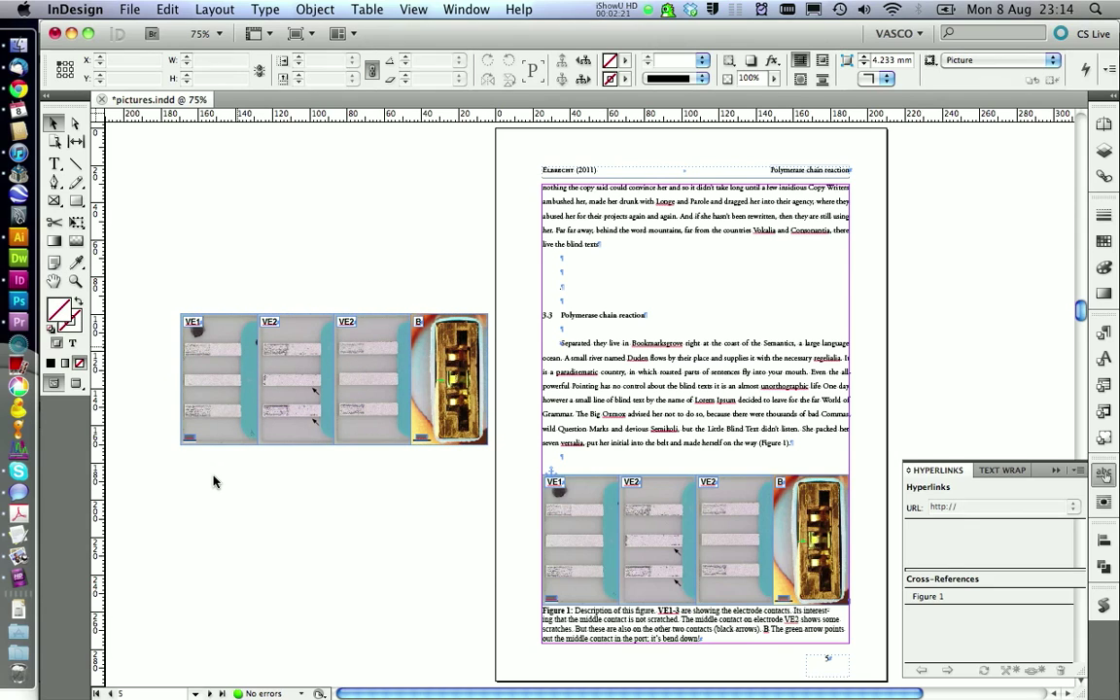
pyautogui.click(277, 413)
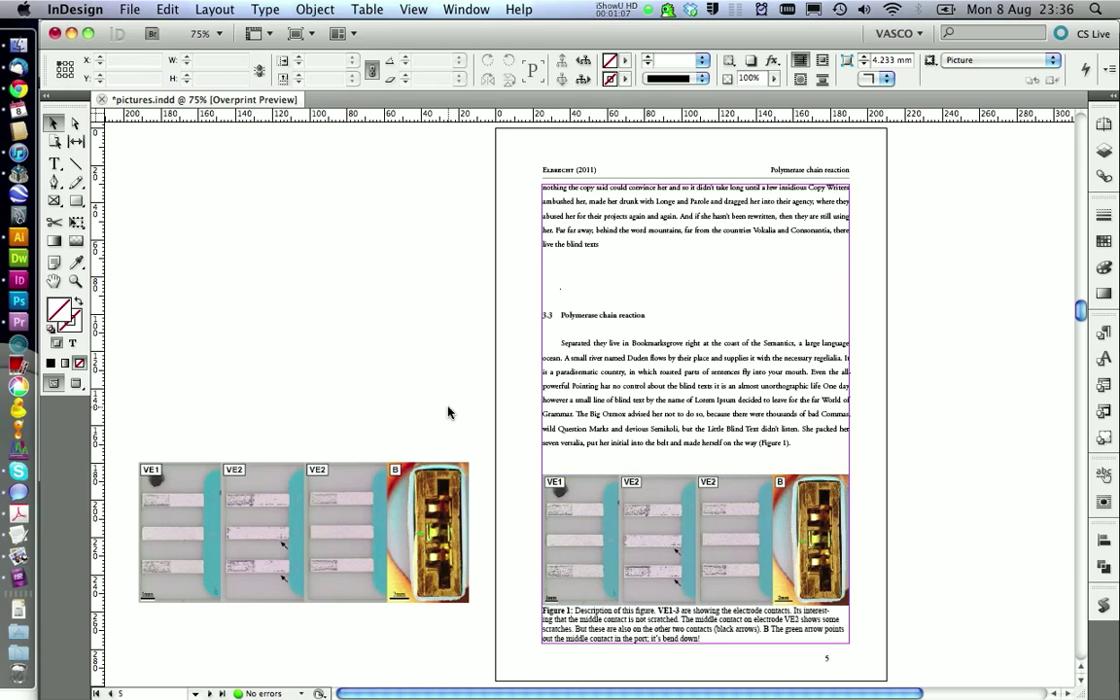
# Step: Check the page figure's photo panels, then view Link Info for the pasteboard PNG at 75%
pyautogui.click(569, 514)
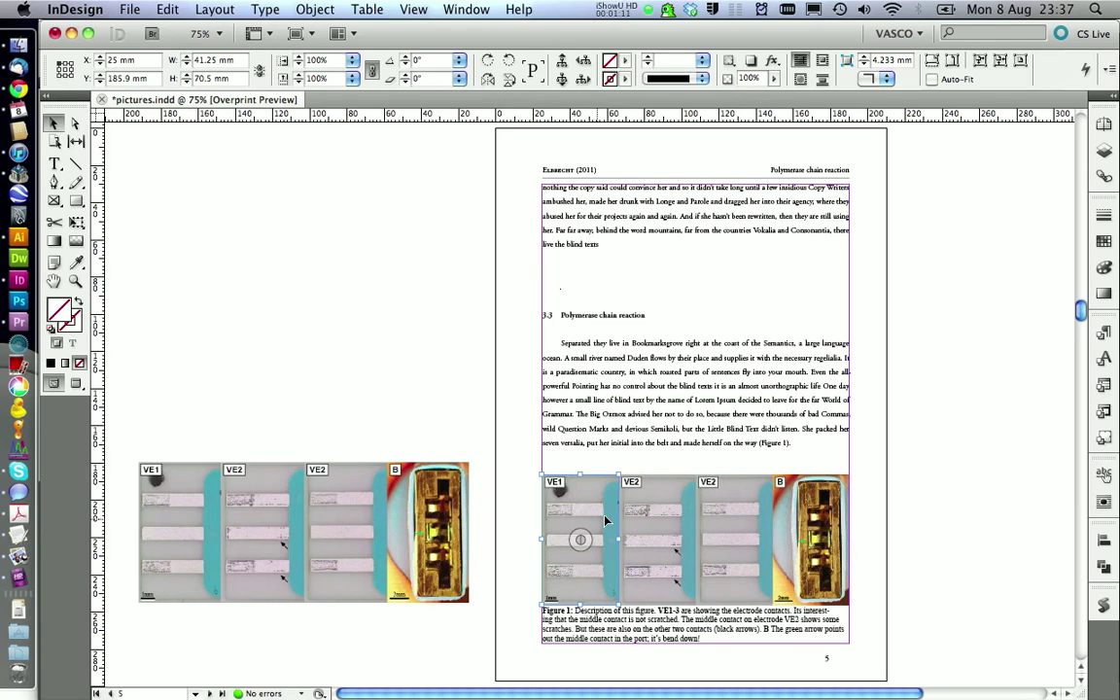
pyautogui.click(639, 517)
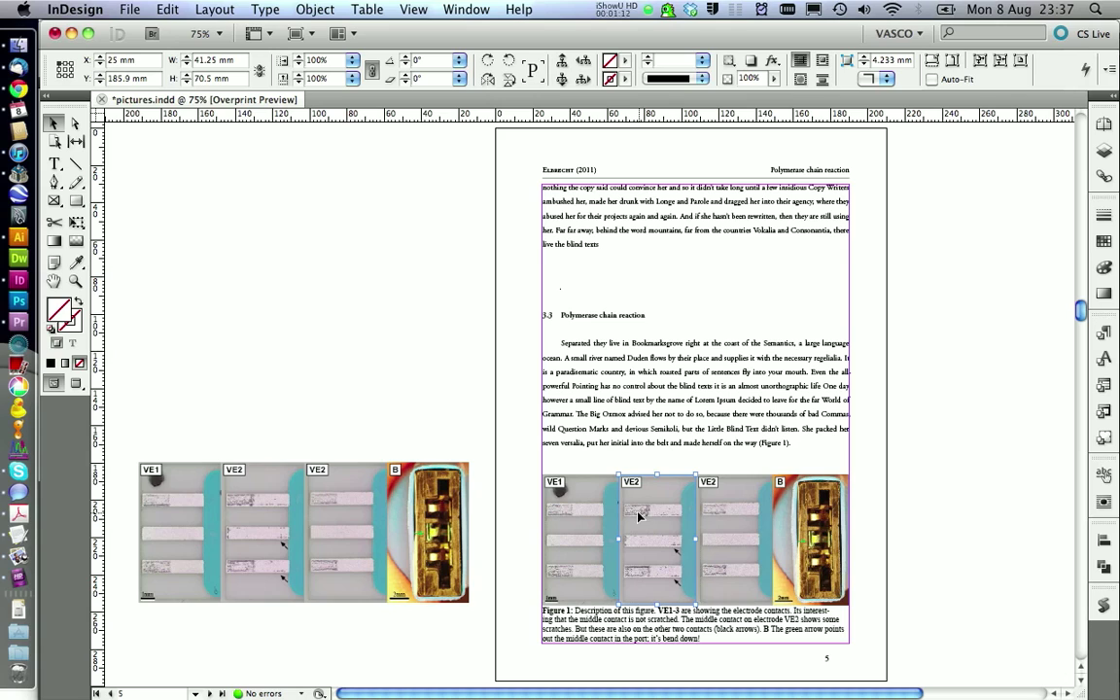
pyautogui.click(797, 518)
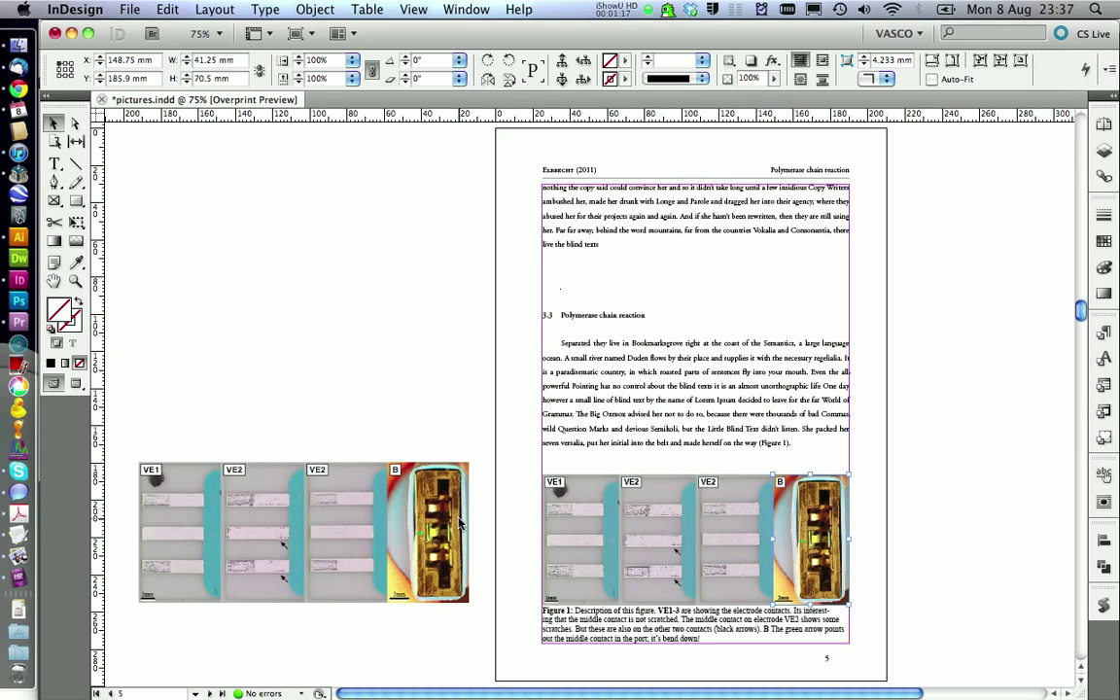
pyautogui.click(299, 525)
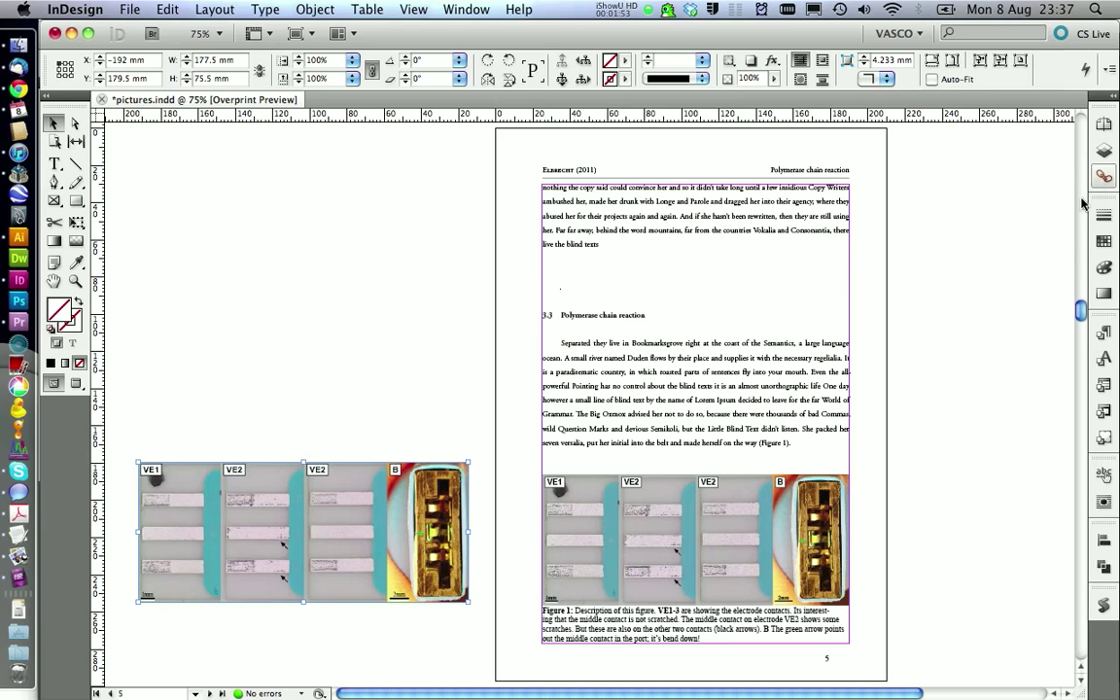
pyautogui.click(1103, 176)
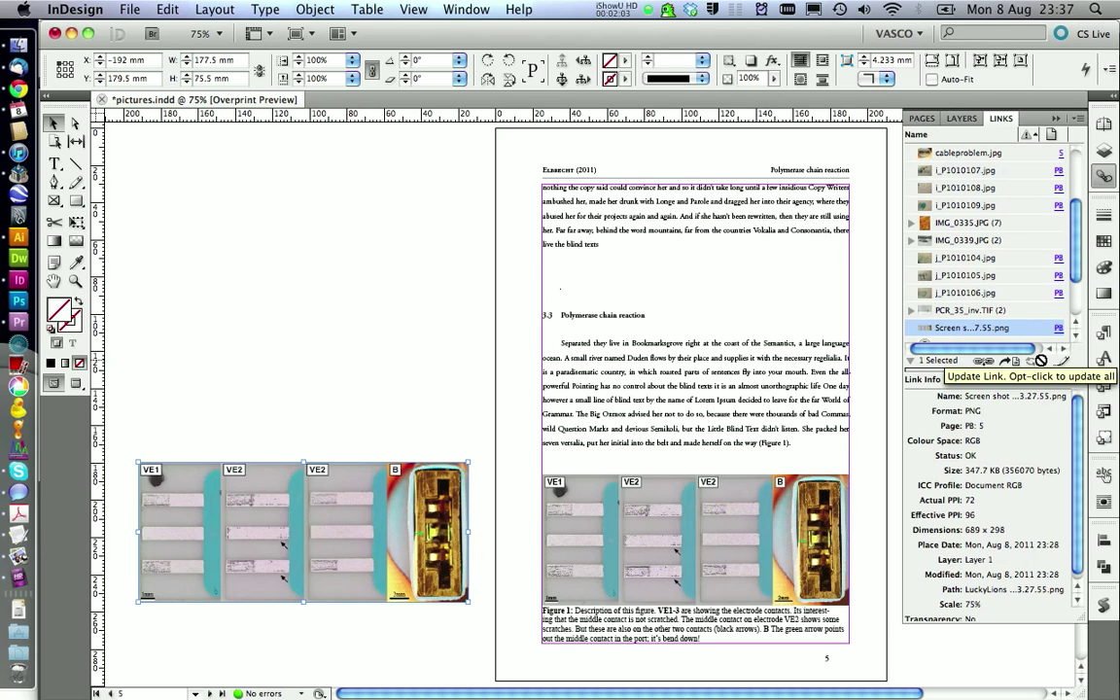
# Step: Close the link details, zoom in on the B label, then return to the whole-page view
pyautogui.click(1103, 175)
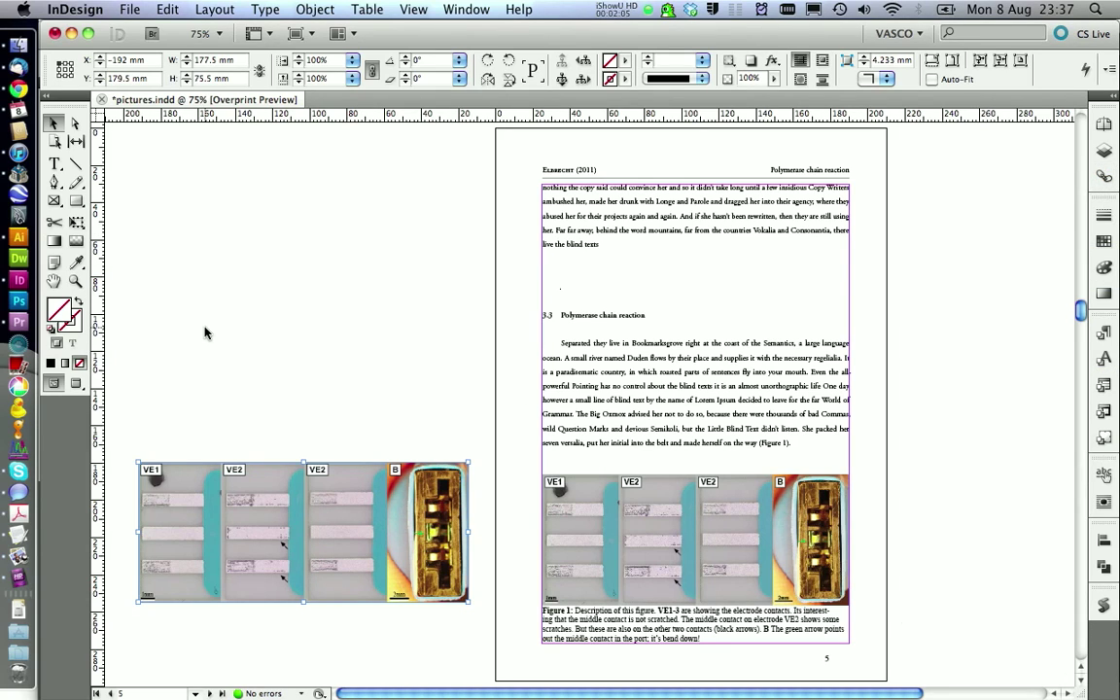
pyautogui.click(204, 333)
pyautogui.click(75, 281)
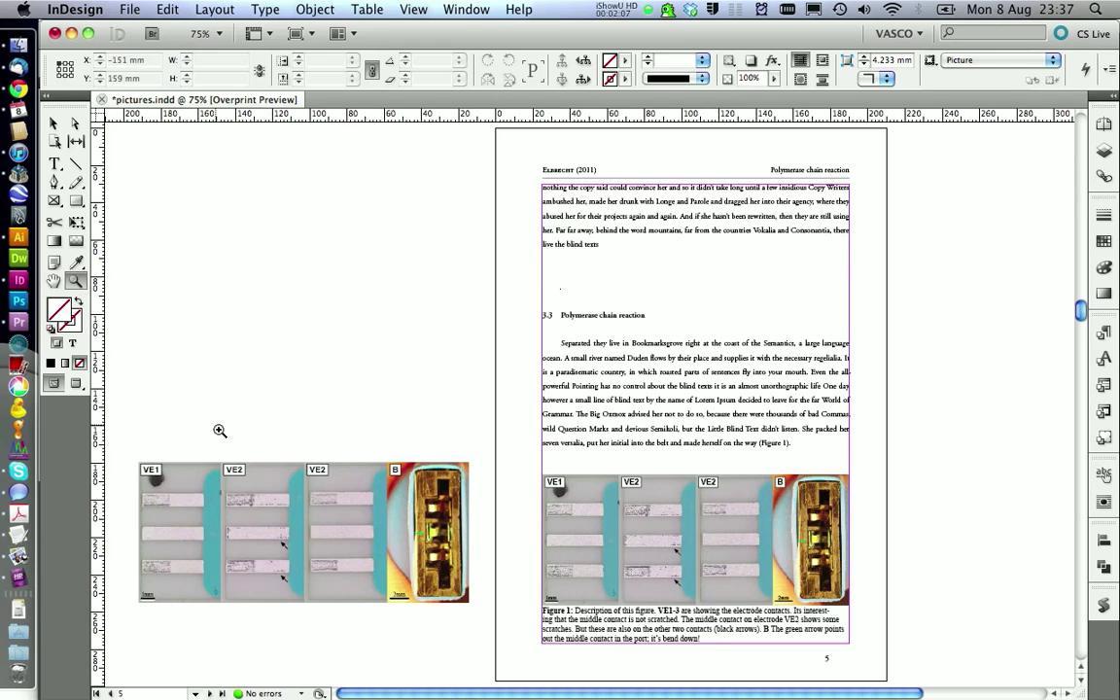
pyautogui.moveTo(368, 445); pyautogui.dragTo(475, 520)
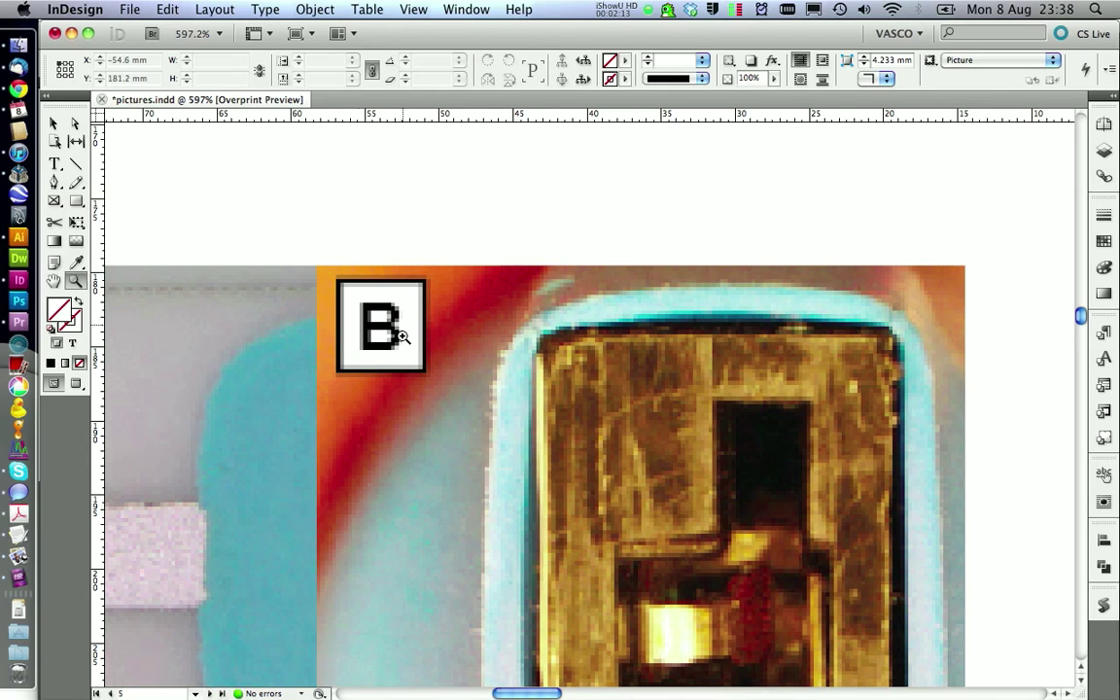
pyautogui.press('super+alt+2')
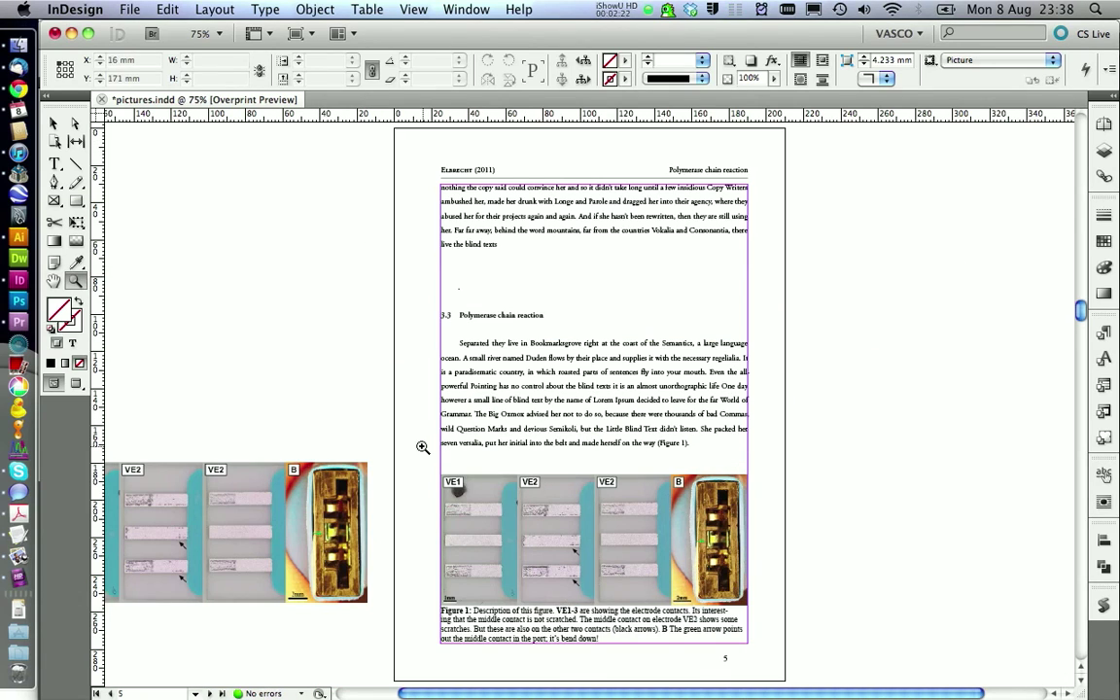
pyautogui.moveTo(444, 475); pyautogui.dragTo(535, 526)
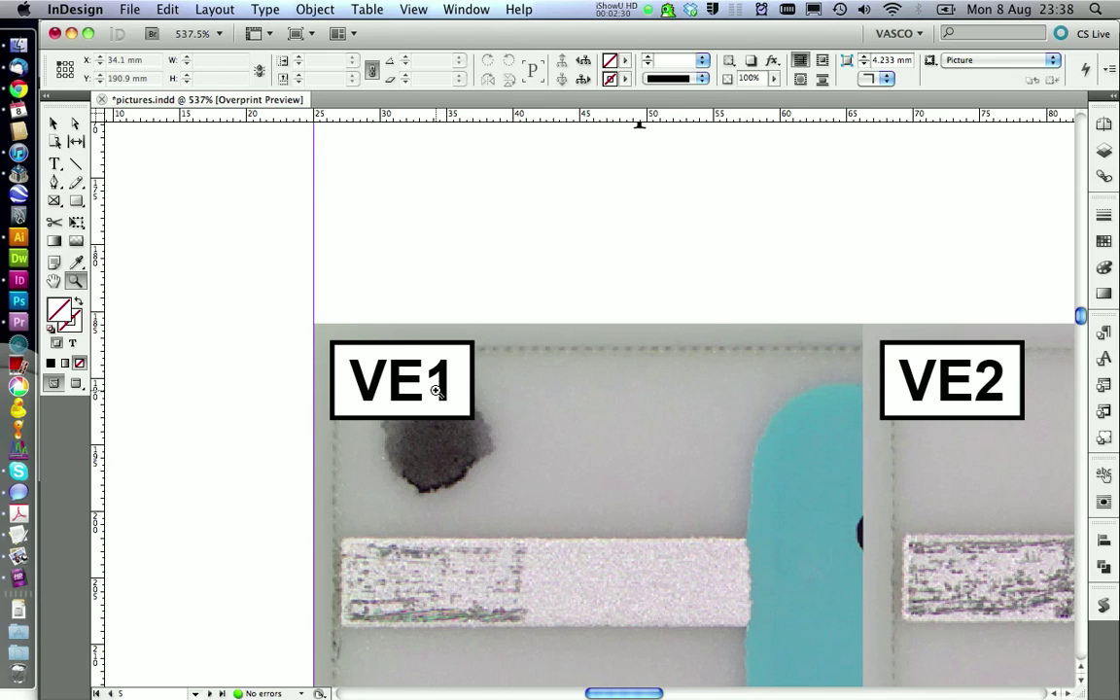
pyautogui.press('super+0')
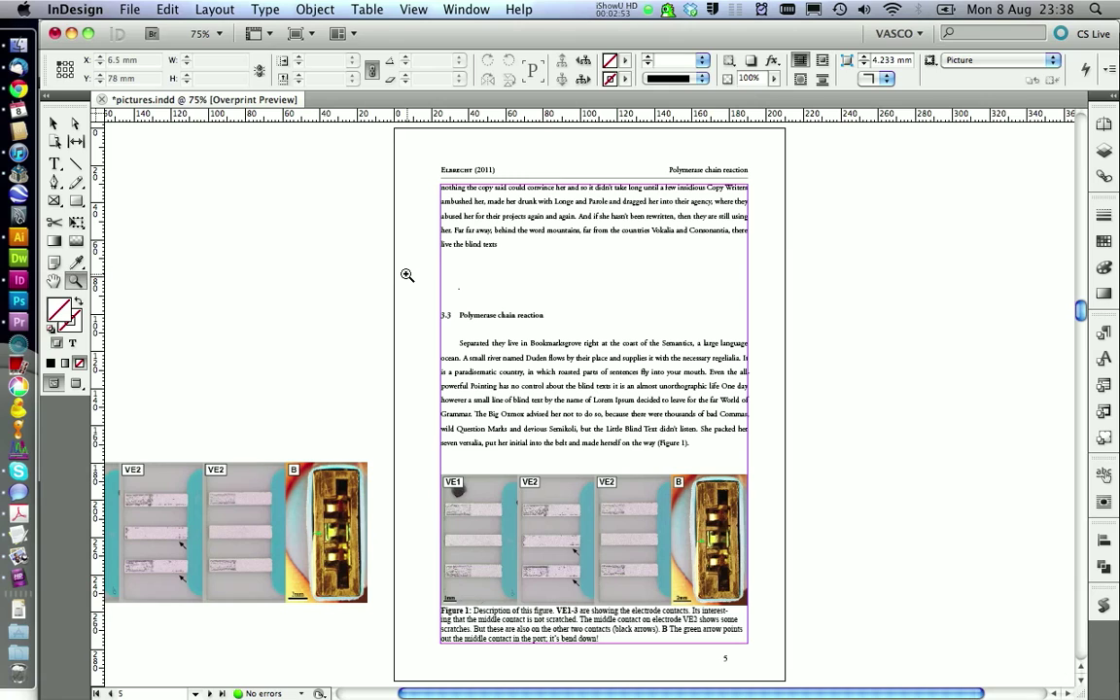
# Step: Shrink the pasteboard photo strip slightly from its right edge by dragging a corner handle
pyautogui.click(1104, 540)
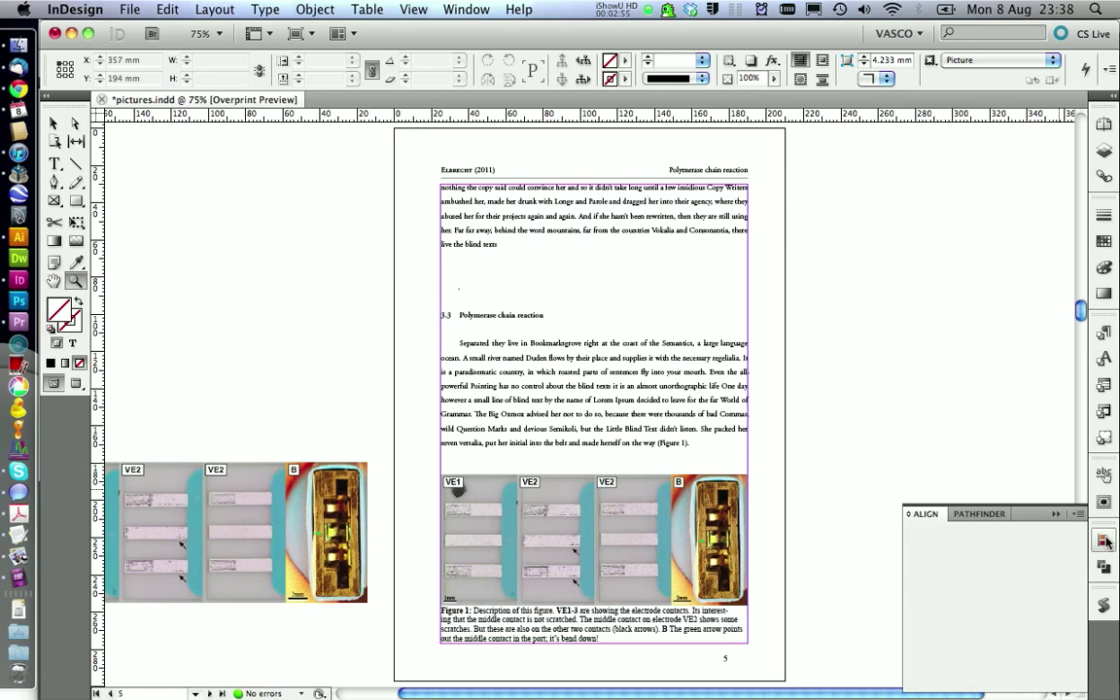
pyautogui.click(54, 123)
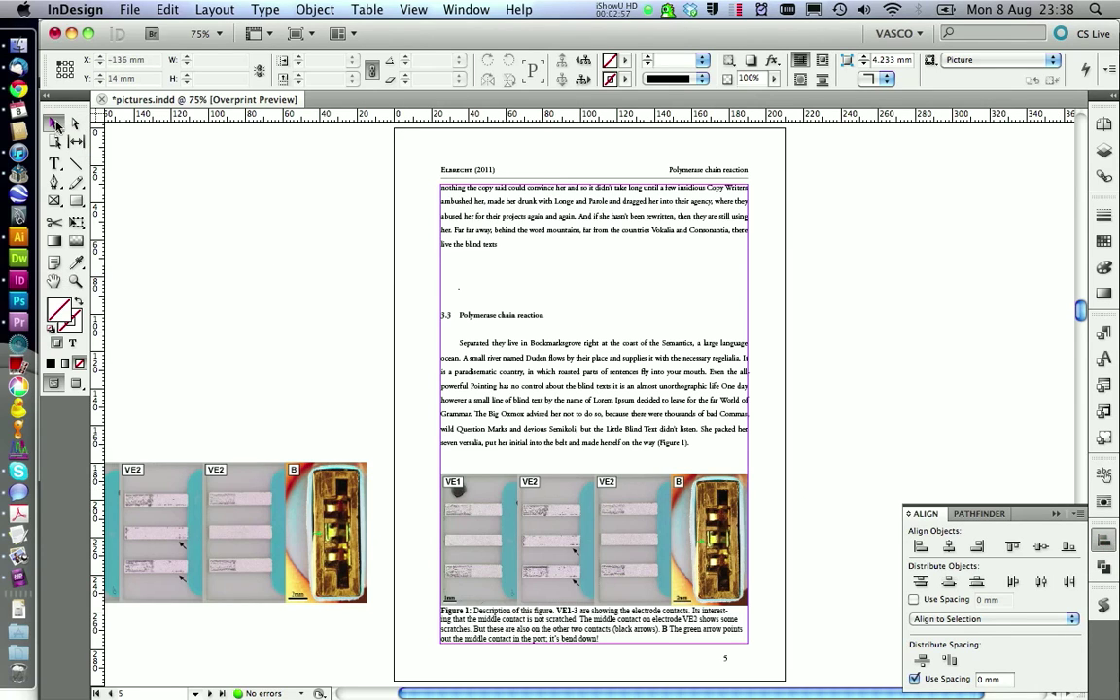
pyautogui.click(214, 481)
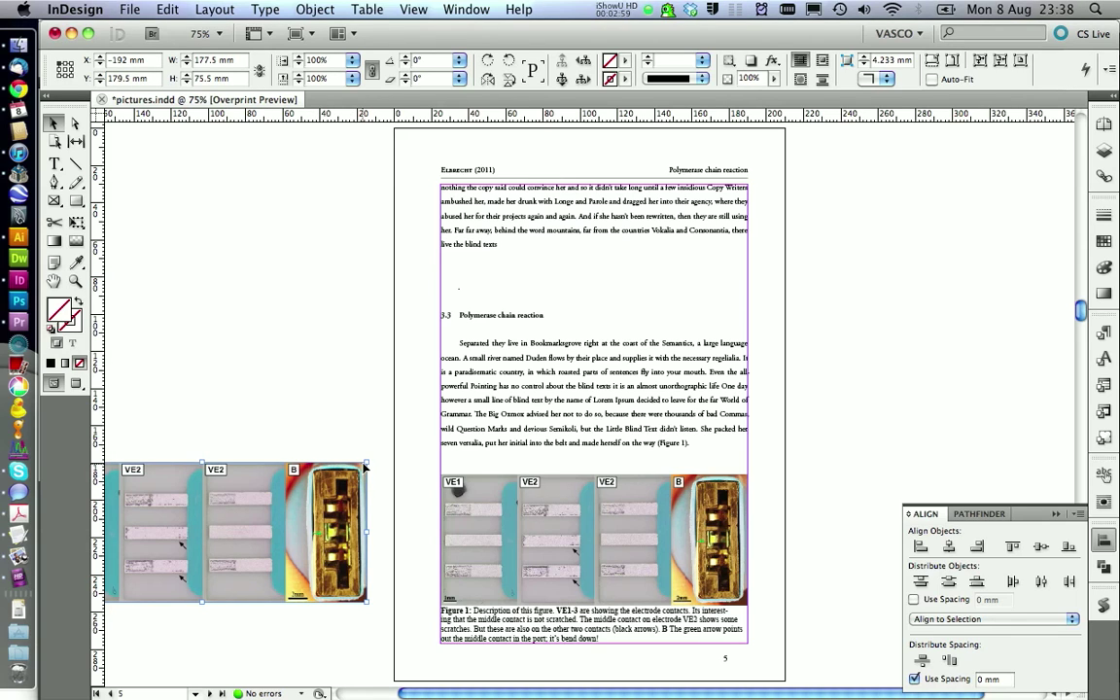
pyautogui.moveTo(366, 468); pyautogui.dragTo(360, 446)
pyautogui.click(607, 475)
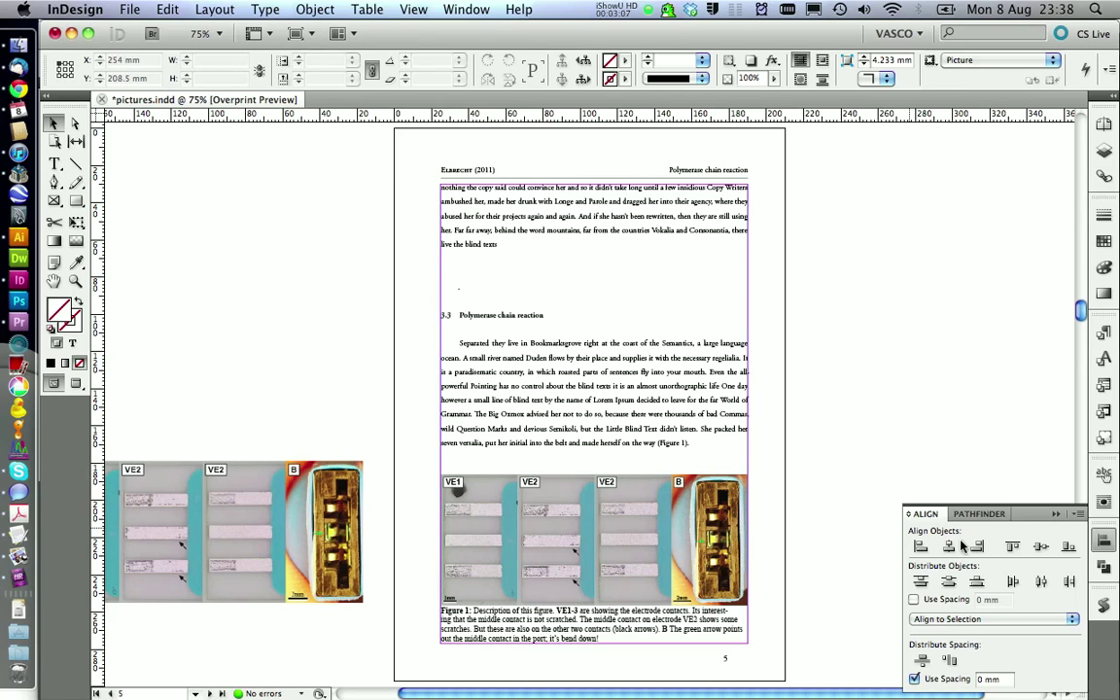
pyautogui.click(1103, 549)
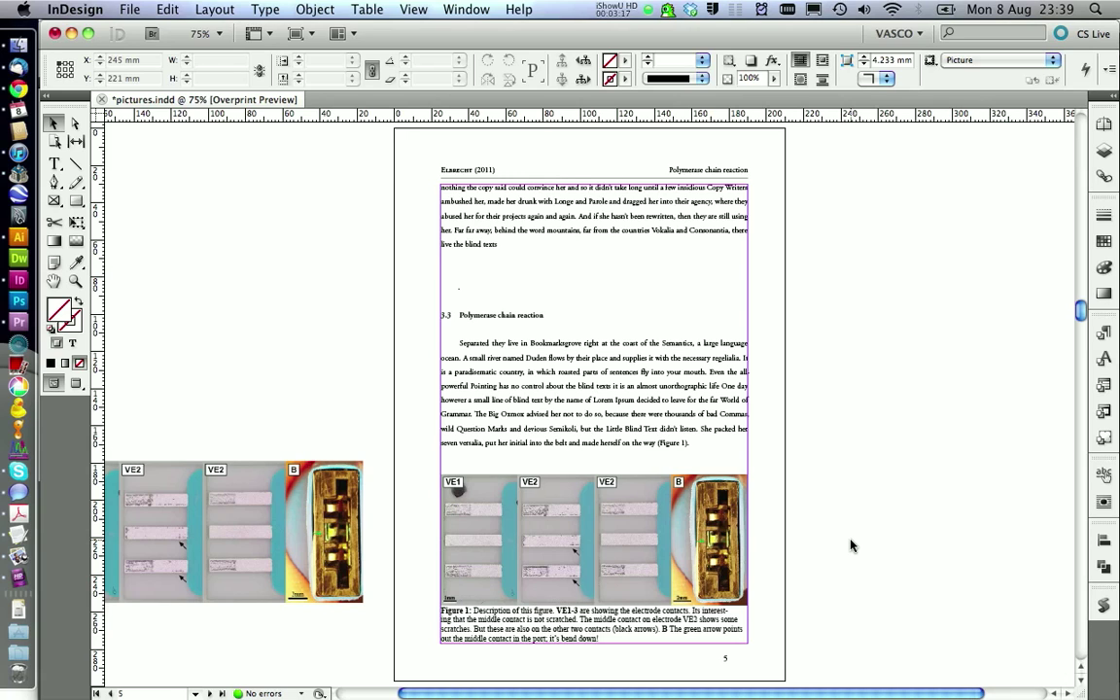
pyautogui.click(622, 557)
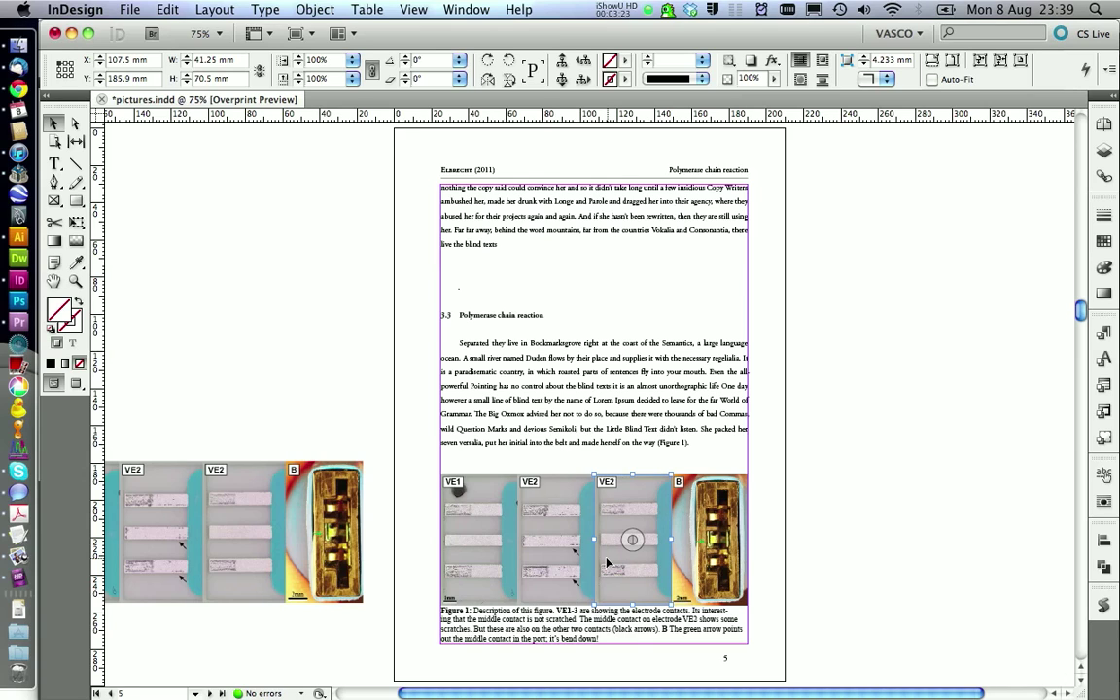
pyautogui.click(393, 475)
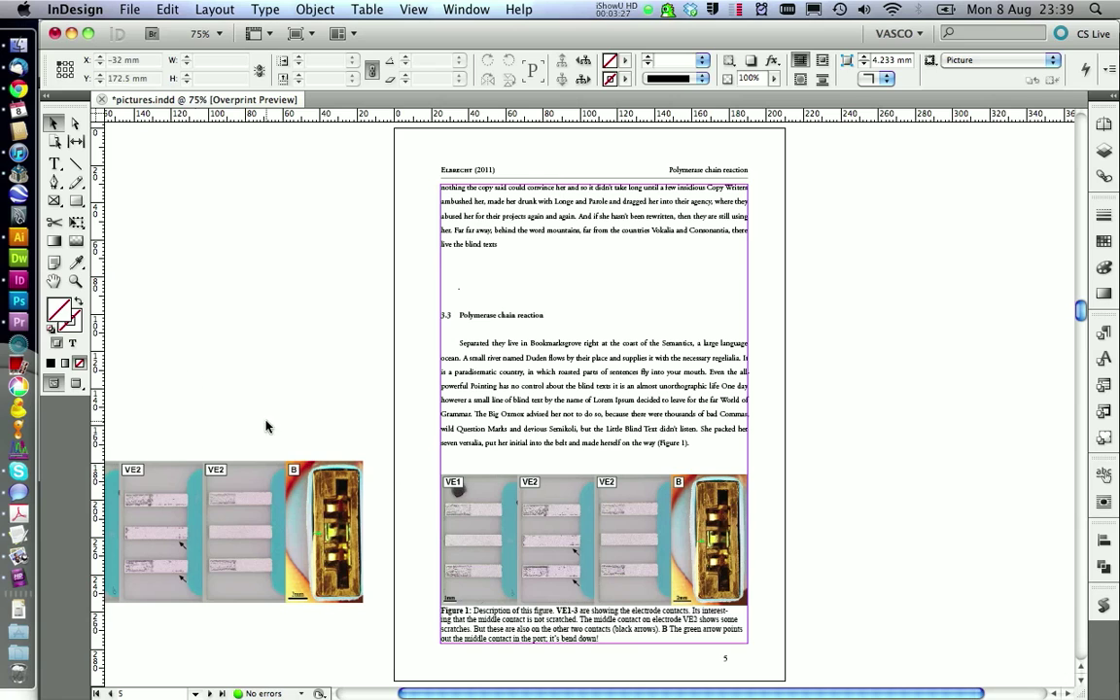
# Step: In Illustrator, select every object of the biosensor diagram and copy it to the clipboard
pyautogui.click(19, 238)
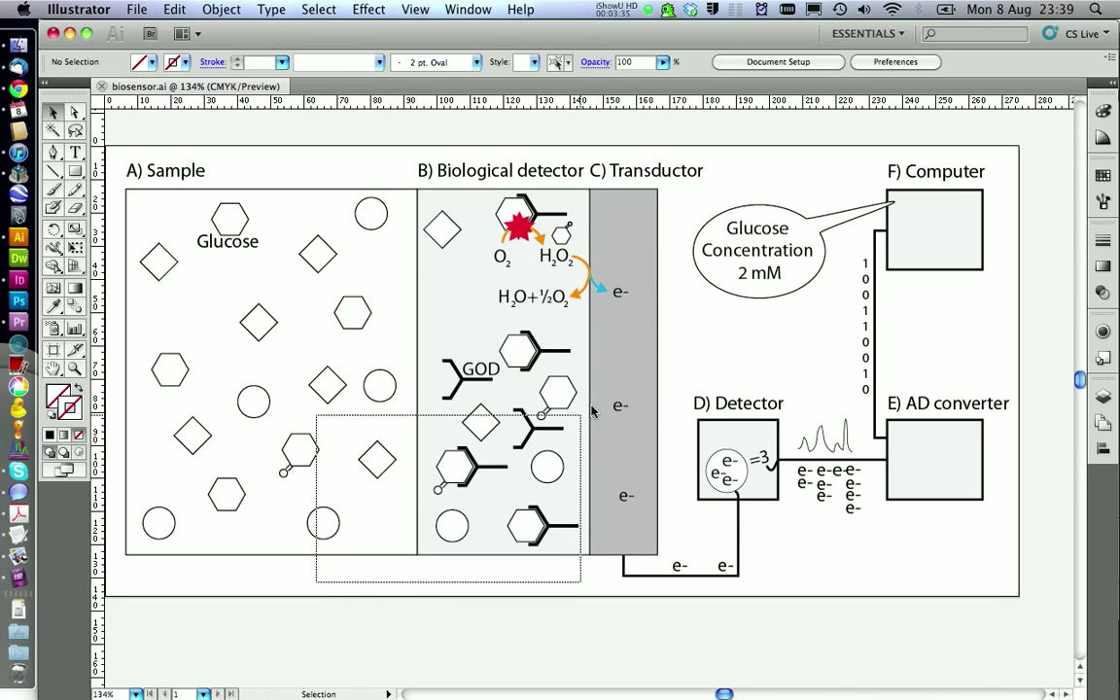
pyautogui.moveTo(318, 584); pyautogui.dragTo(615, 392)
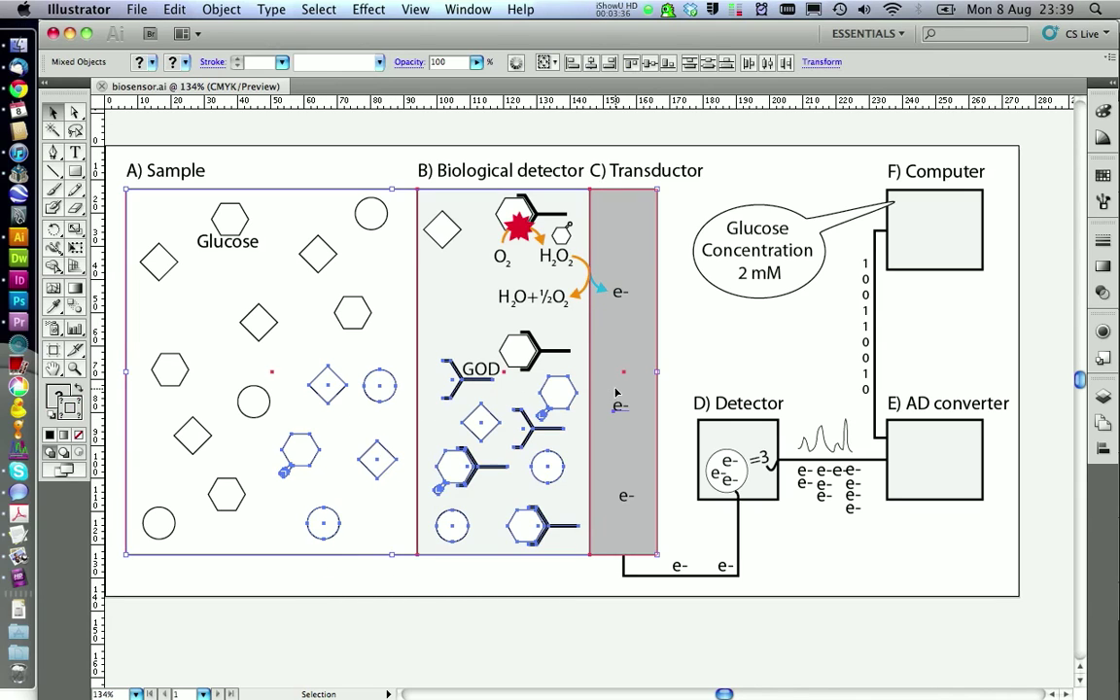
pyautogui.click(233, 148)
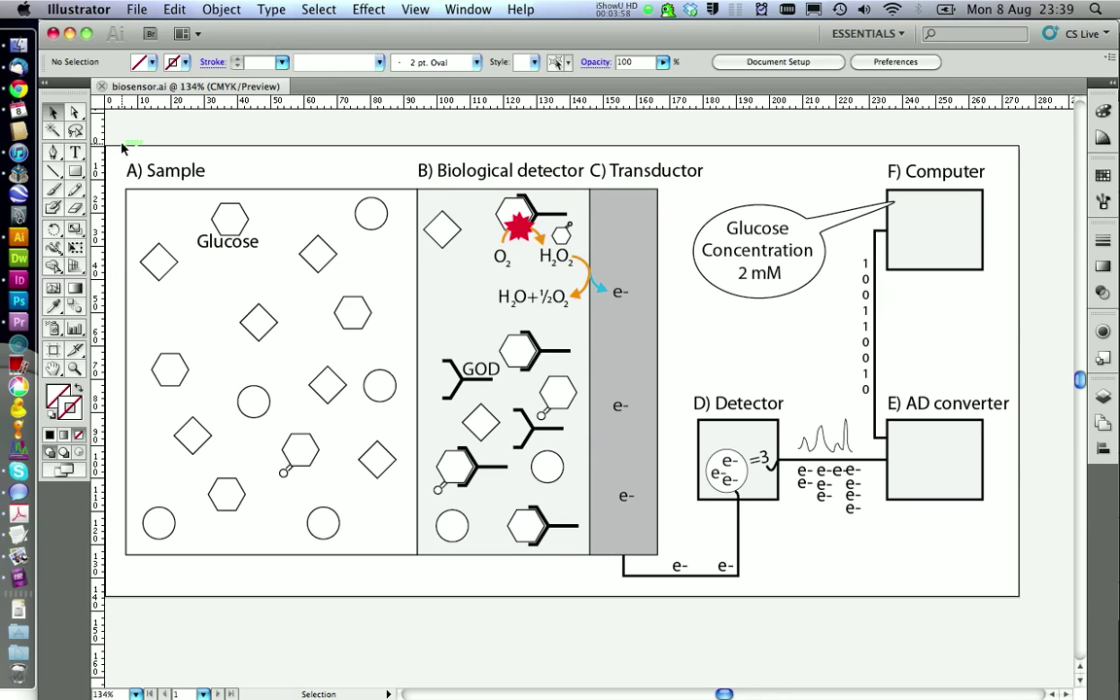
pyautogui.moveTo(117, 144)
pyautogui.mouseDown()
pyautogui.moveTo(641, 470)
pyautogui.moveTo(1032, 606)
pyautogui.mouseUp()
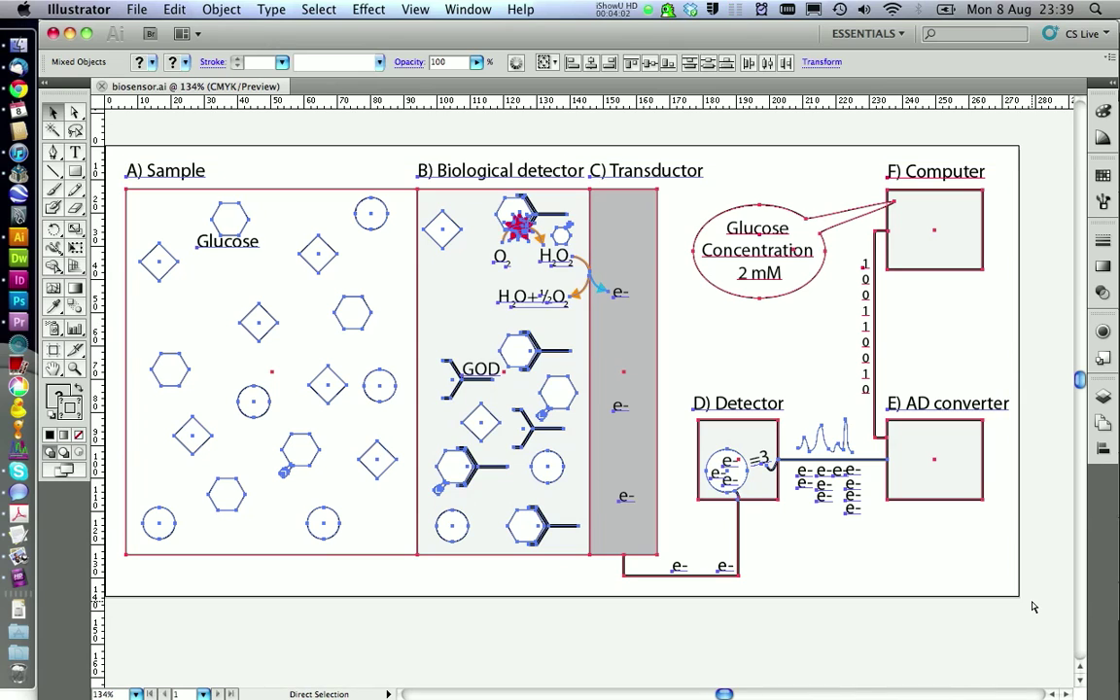
pyautogui.press('super+c')
pyautogui.click(28, 281)
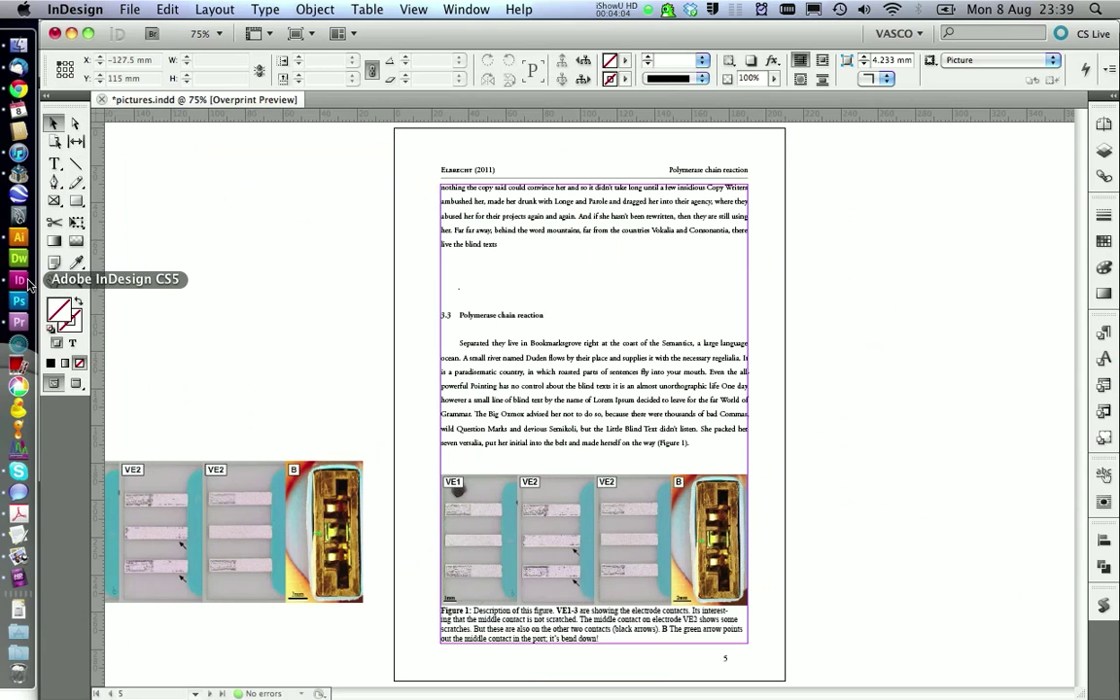
pyautogui.press('super+v')
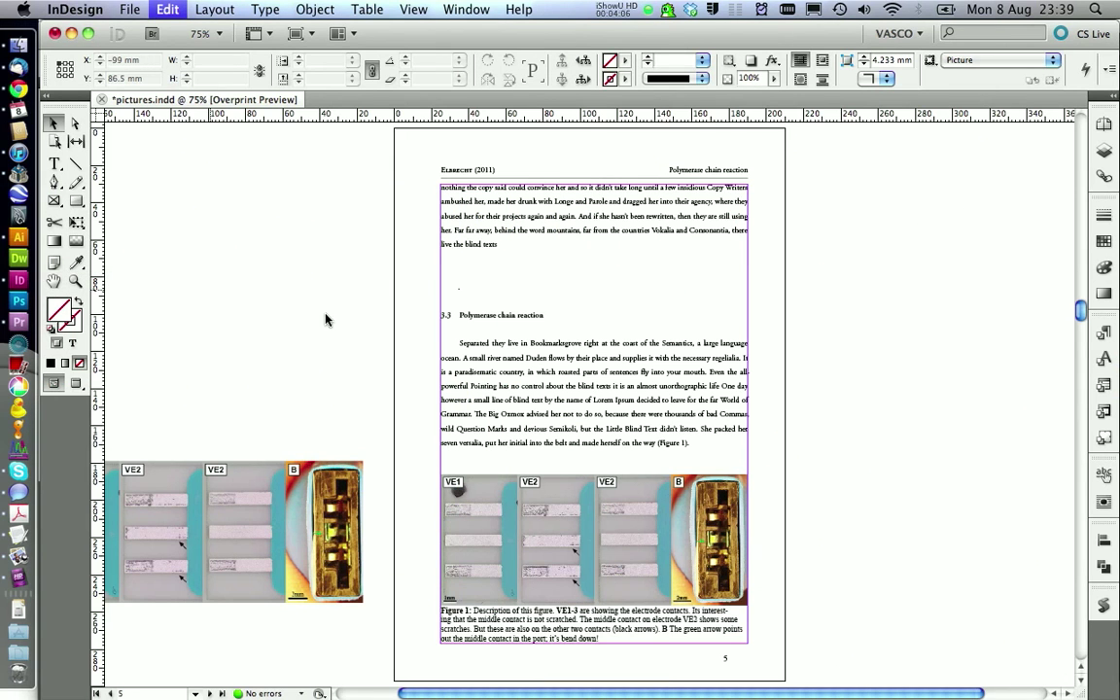
pyautogui.moveTo(371, 307)
pyautogui.mouseDown()
pyautogui.moveTo(216, 208)
pyautogui.moveTo(171, 195)
pyautogui.mouseUp()
pyautogui.click(248, 170)
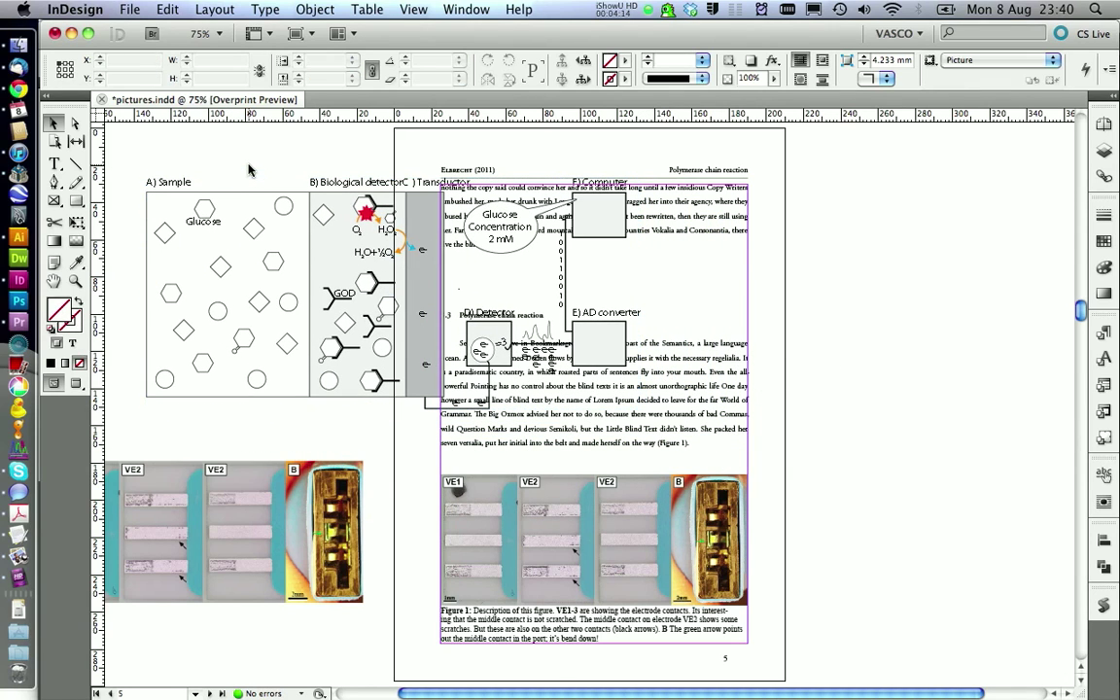
pyautogui.press('super+shift+d')
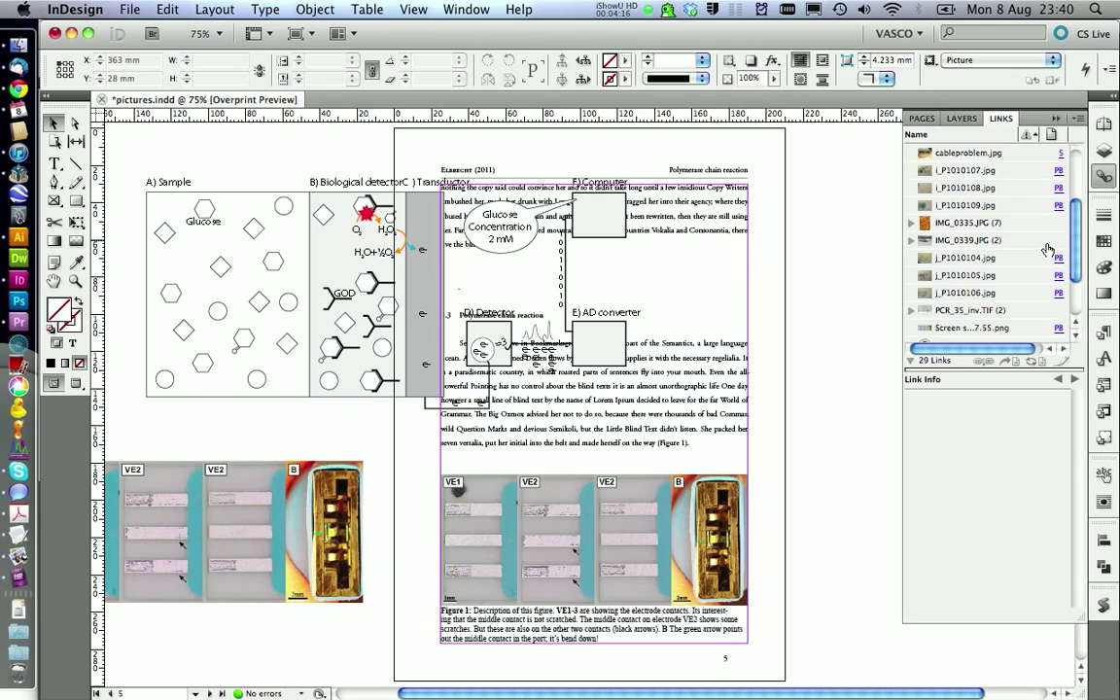
pyautogui.scroll(-3, 972, 248)
pyautogui.scroll(3, 972, 243)
pyautogui.scroll(3, 972, 233)
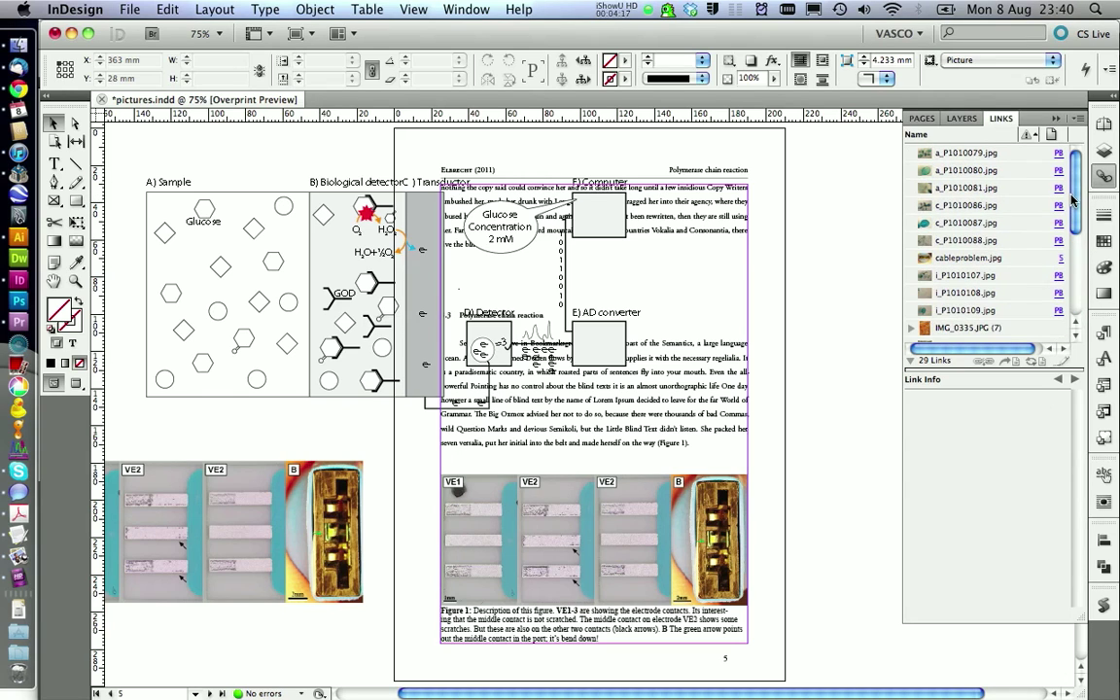
pyautogui.scroll(-3, 1074, 199)
pyautogui.press('super+shift+d')
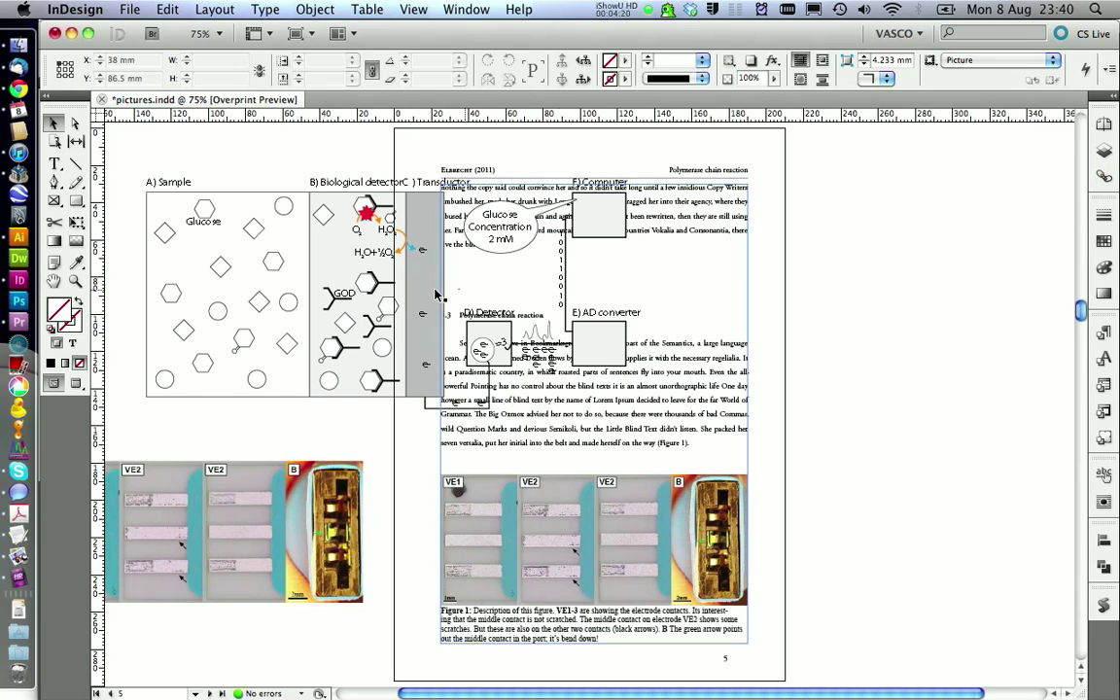
pyautogui.click(326, 215)
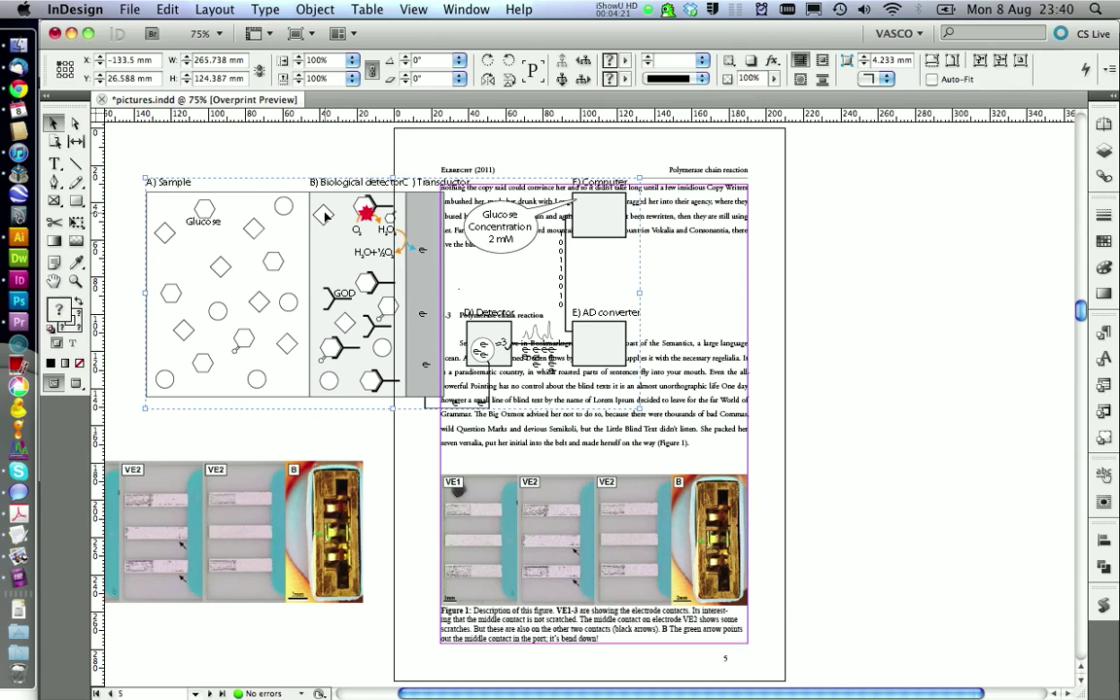
pyautogui.click(20, 233)
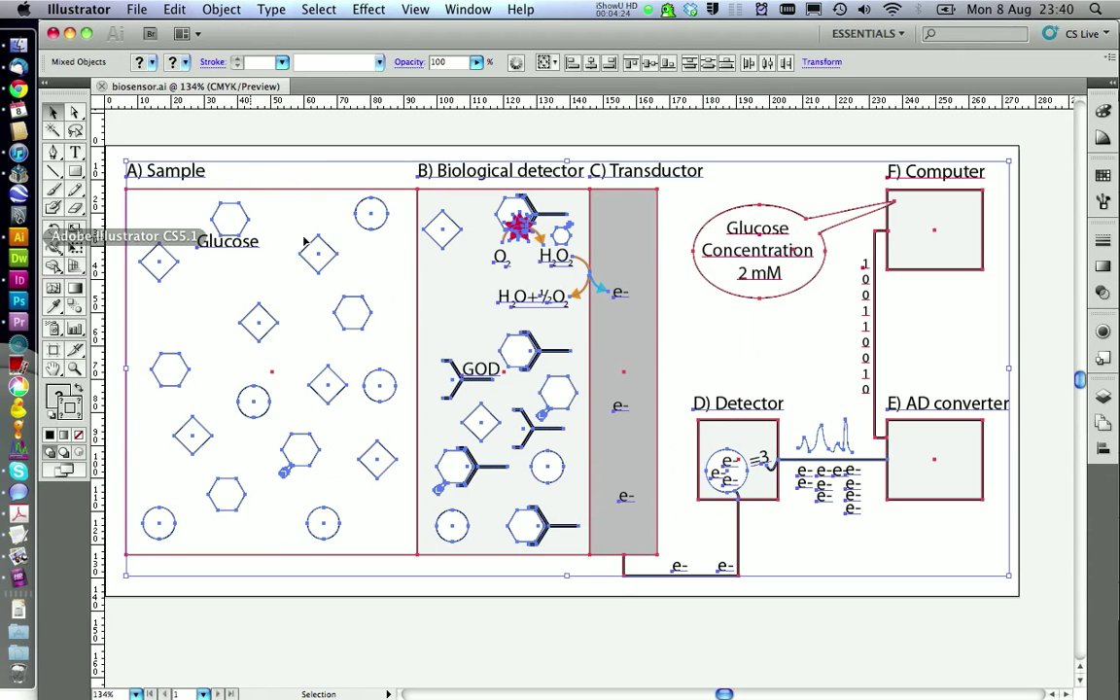
pyautogui.click(387, 136)
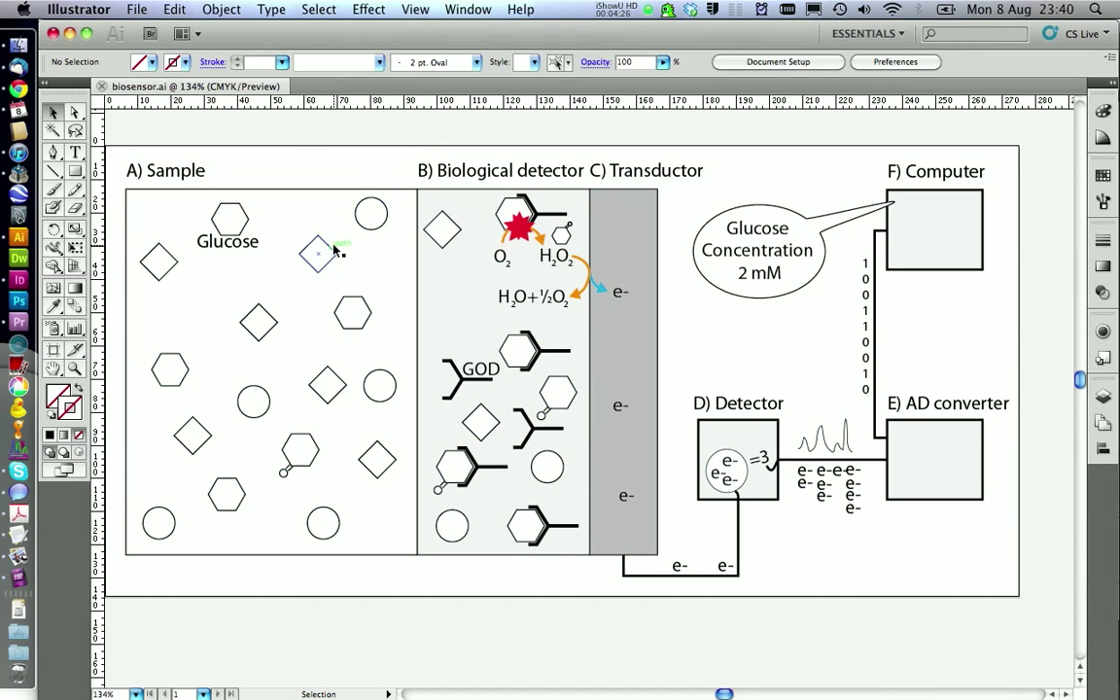
pyautogui.click(18, 279)
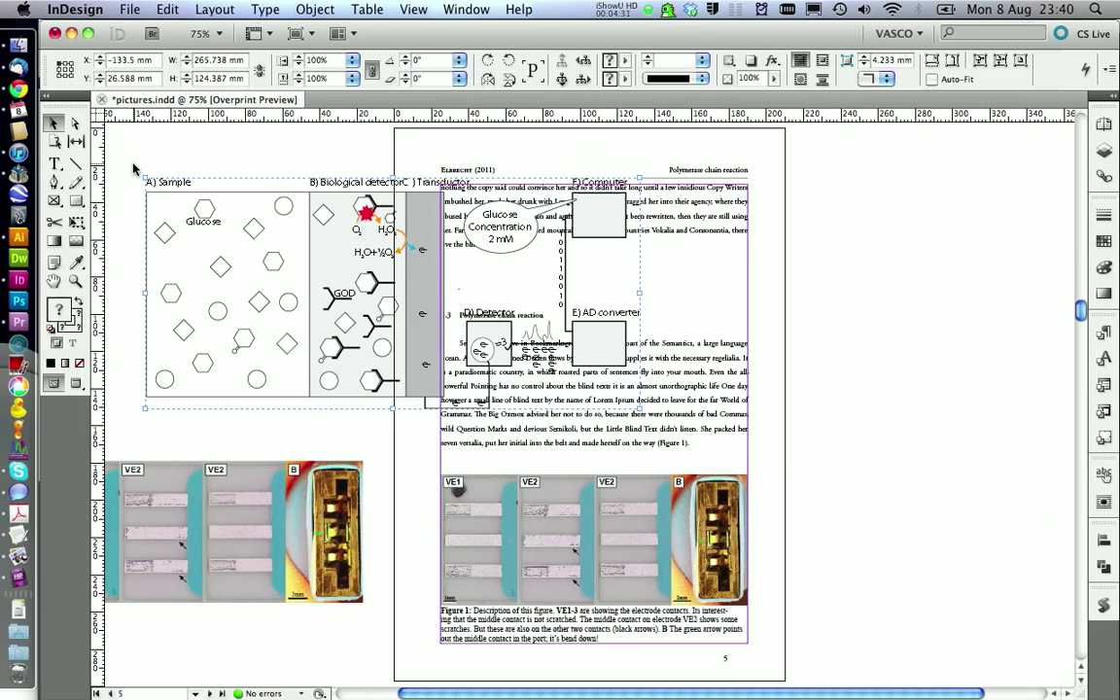
pyautogui.moveTo(127, 168); pyautogui.dragTo(252, 311)
pyautogui.press('Delete')
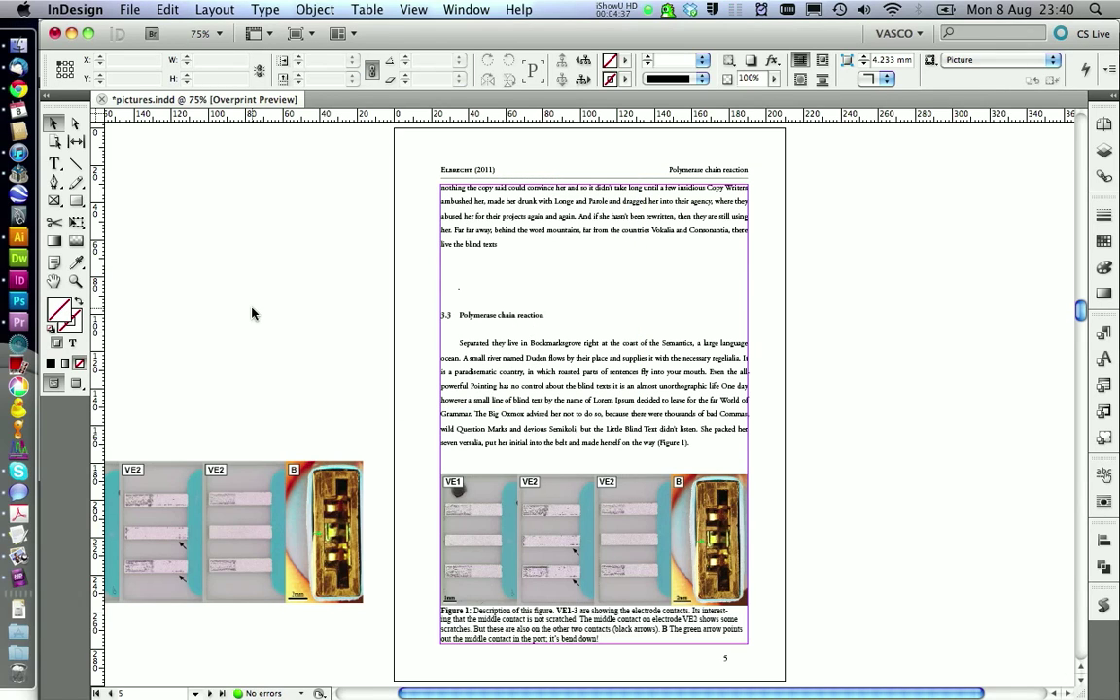
# Step: Drag biosensor.ai from the 1_protokoll folder onto the pasteboard left of page 5
pyautogui.click(18, 49)
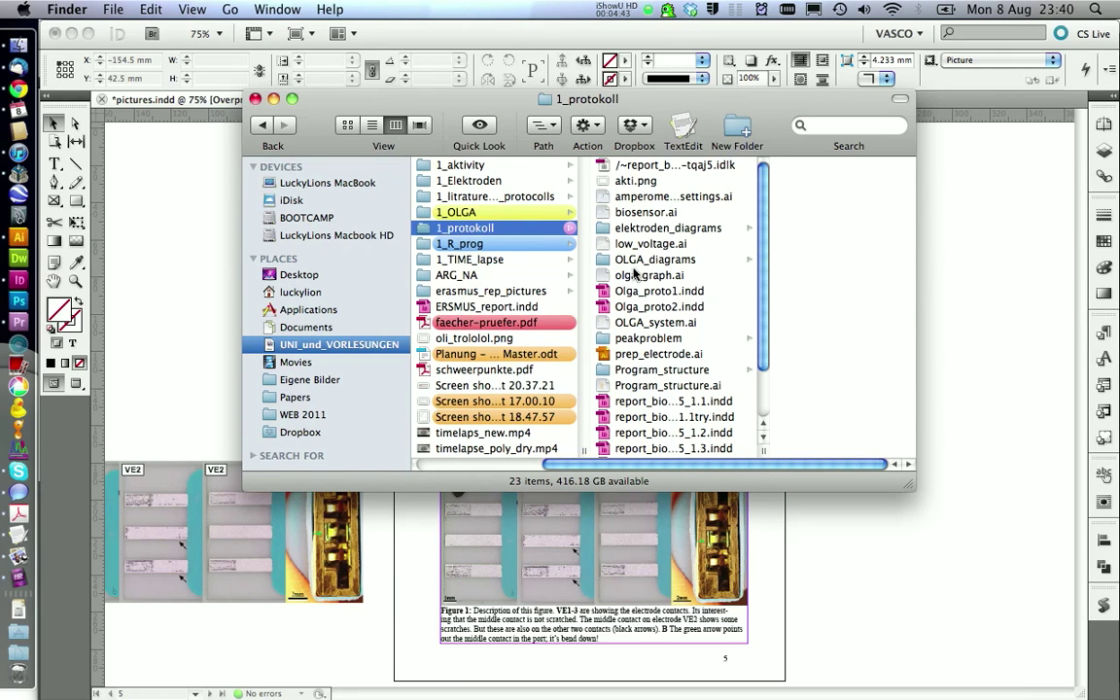
pyautogui.click(582, 210)
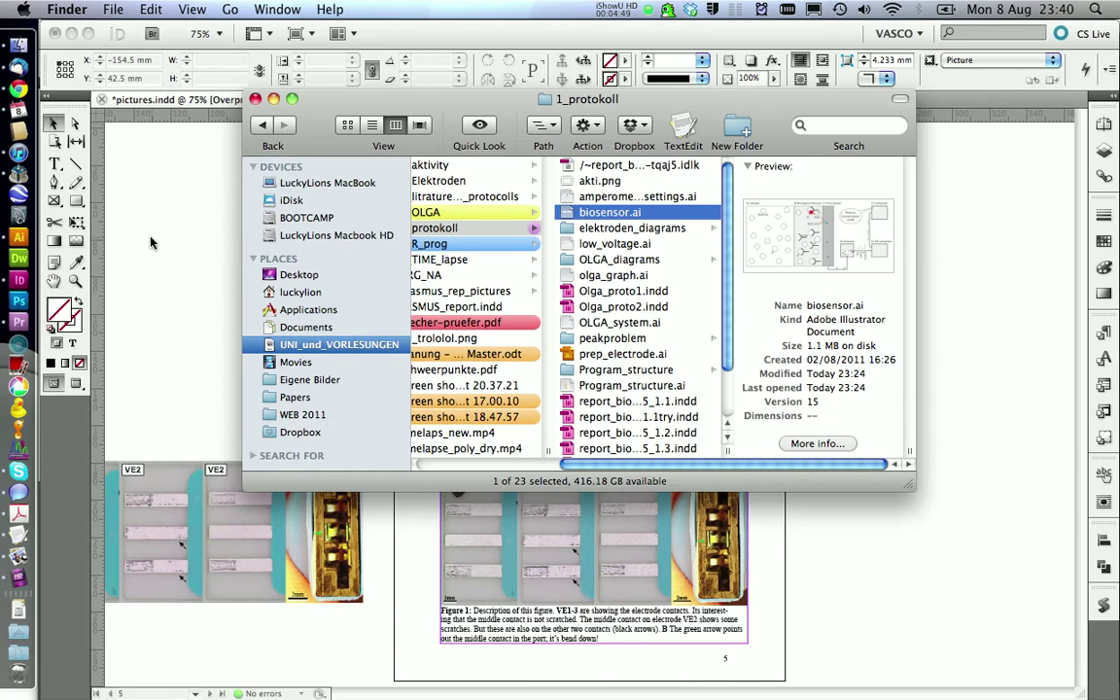
pyautogui.moveTo(173, 252)
pyautogui.mouseDown()
pyautogui.moveTo(363, 327)
pyautogui.moveTo(413, 359)
pyautogui.mouseUp()
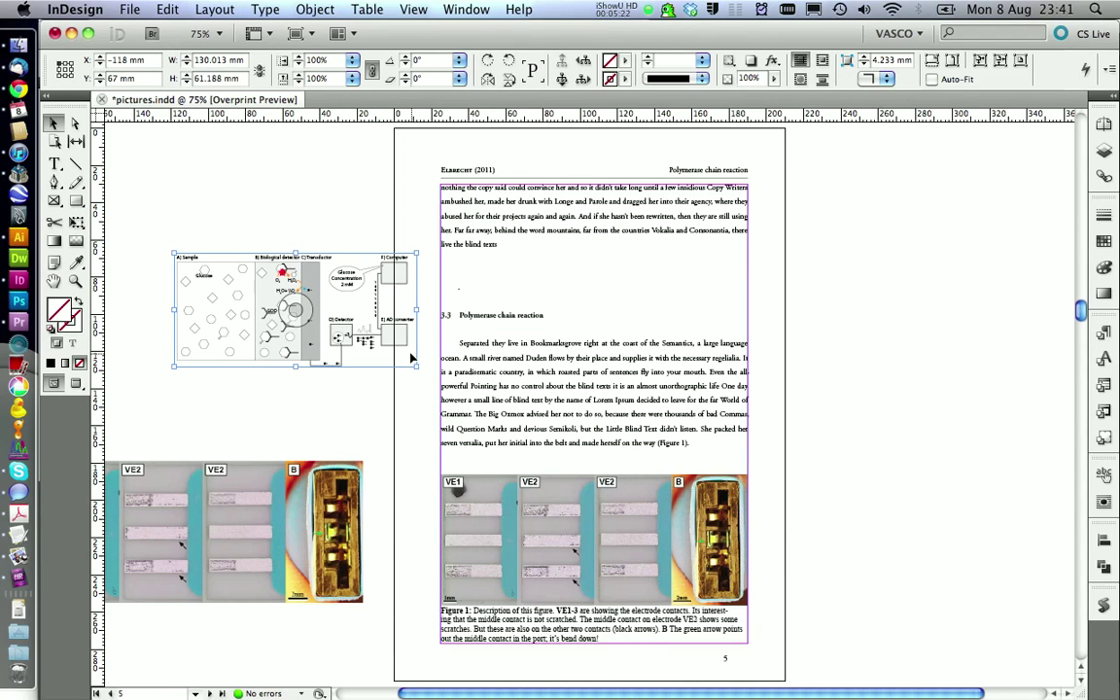
pyautogui.click(234, 226)
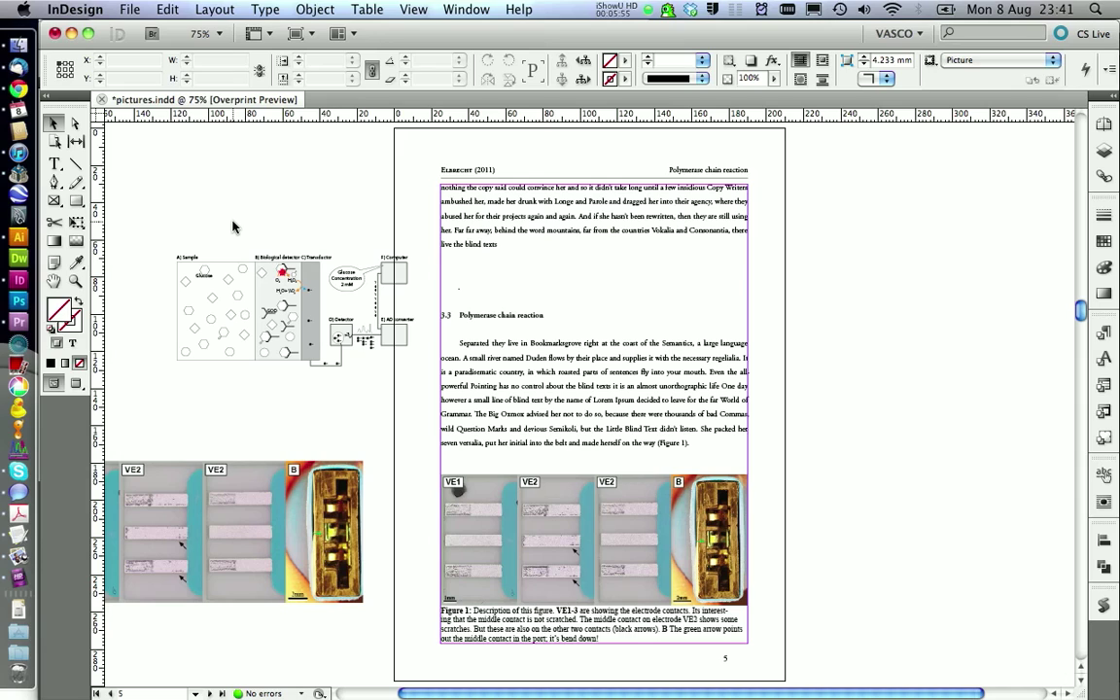
pyautogui.click(251, 283)
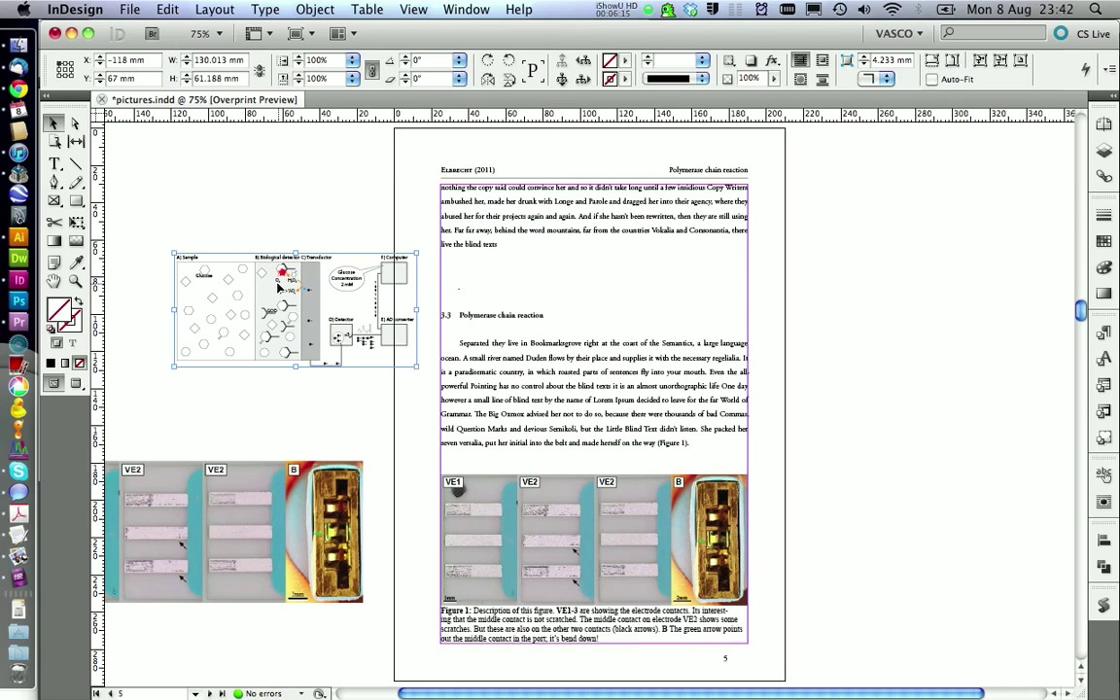
pyautogui.click(292, 391)
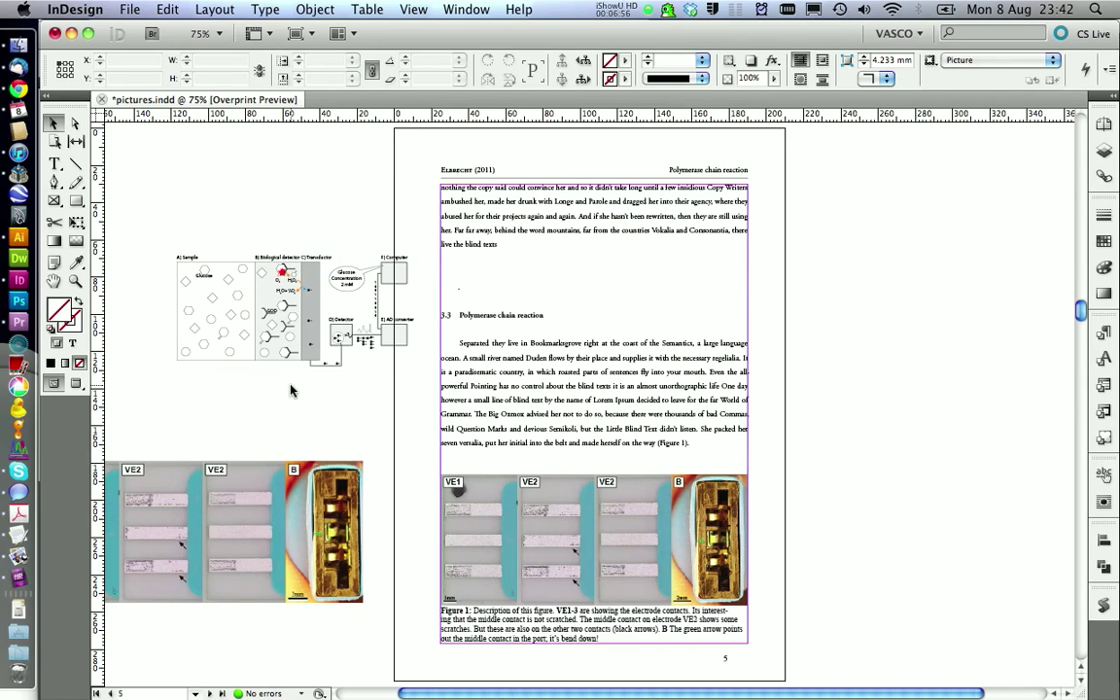